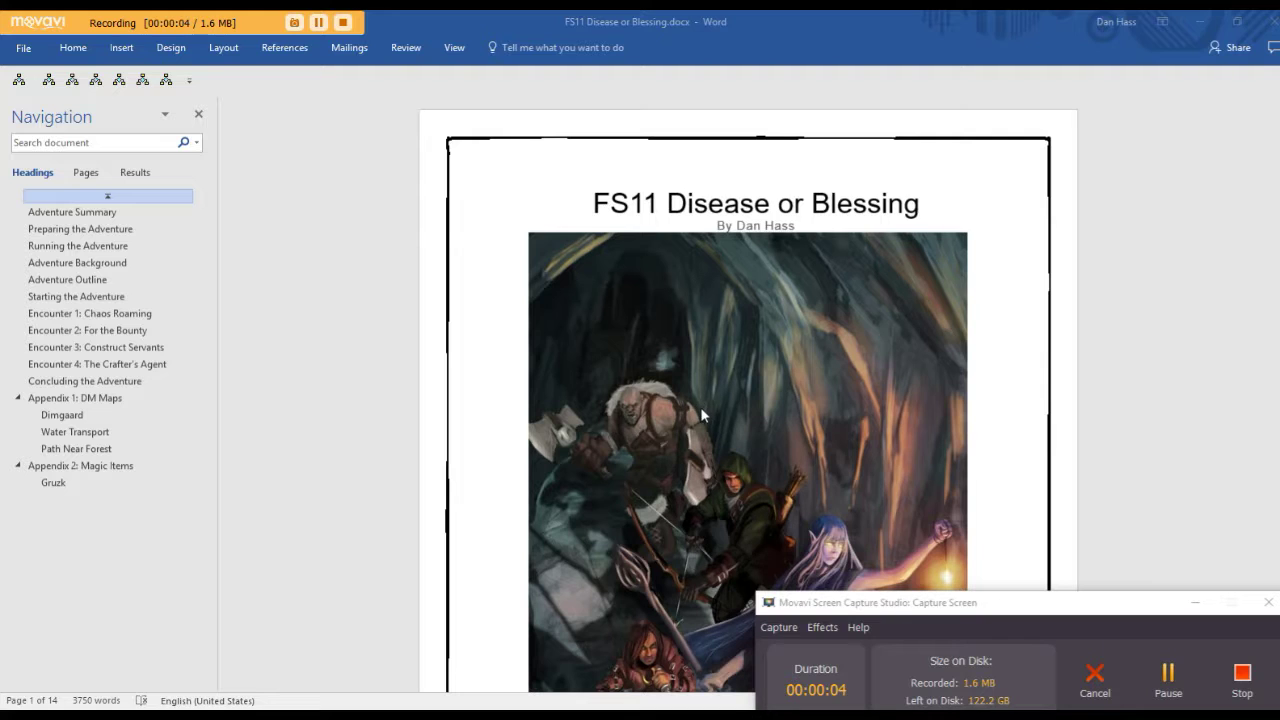
# Step: Move the recorder window out of the way and go to Encounter 1: Chaos Roaming
pyautogui.scroll(-2, 95, 313)
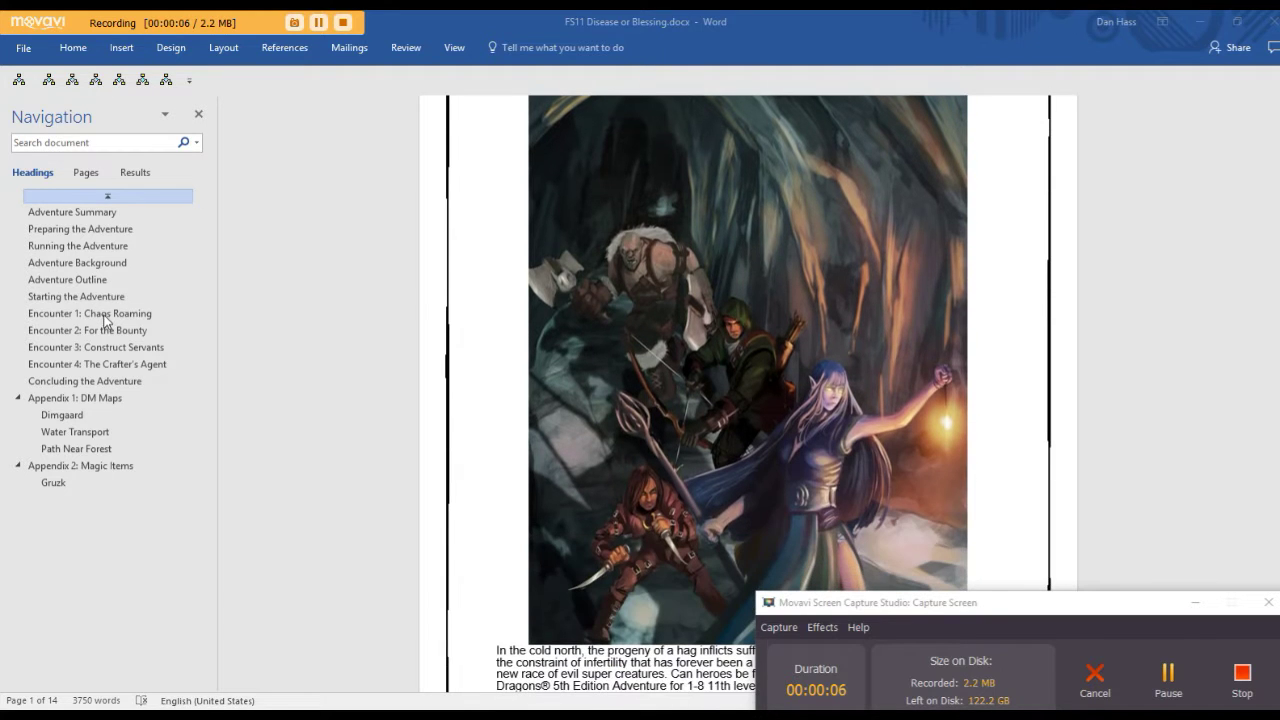
pyautogui.click(1196, 606)
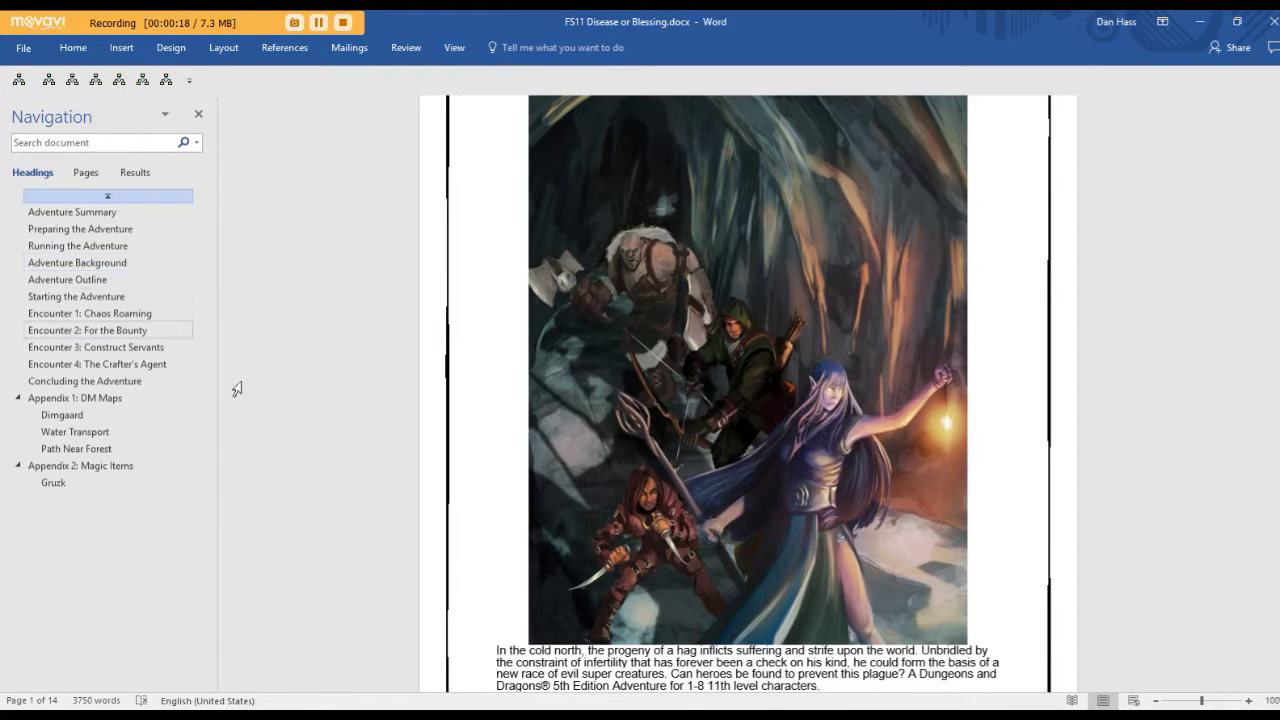
pyautogui.click(114, 315)
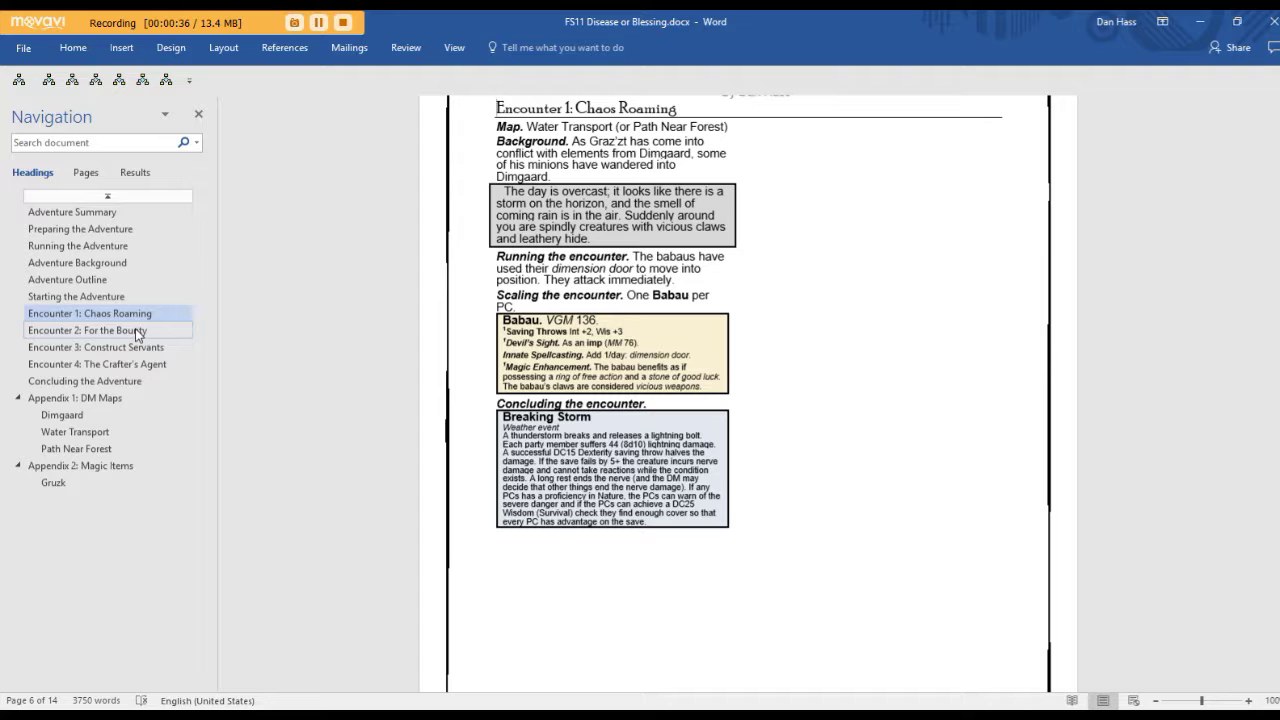
# Step: Go to Encounter 2: For the Bounty and review its Candle Detection box, kidnapper stat block and concluding section
pyautogui.click(135, 330)
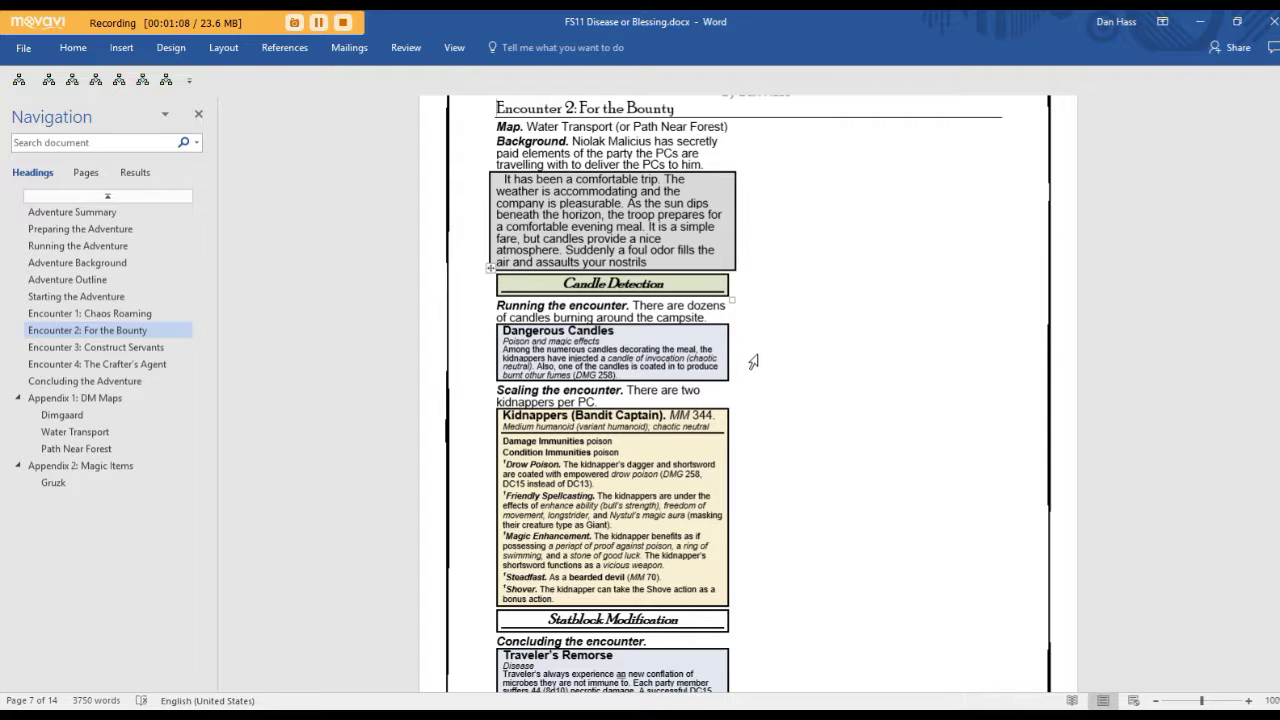
pyautogui.scroll(-1, 760, 349)
pyautogui.scroll(1, 760, 349)
pyautogui.scroll(-1, 760, 349)
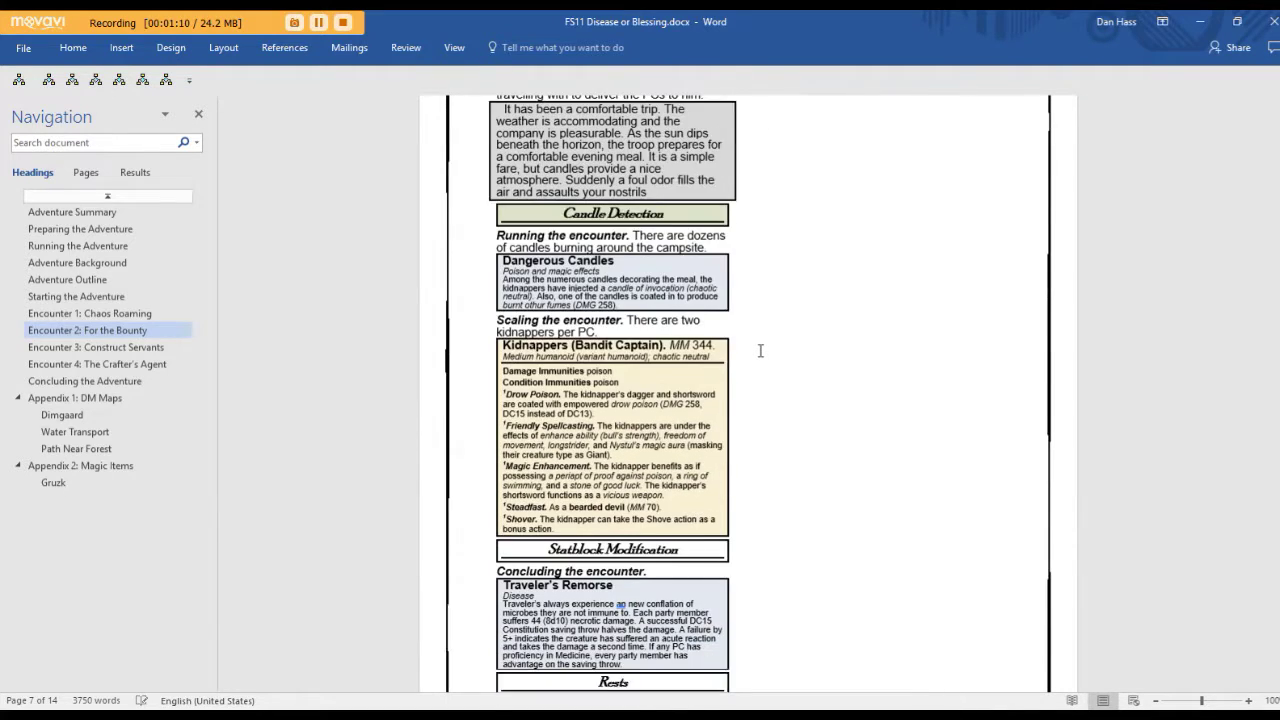
pyautogui.scroll(1, 760, 350)
pyautogui.scroll(-1, 760, 350)
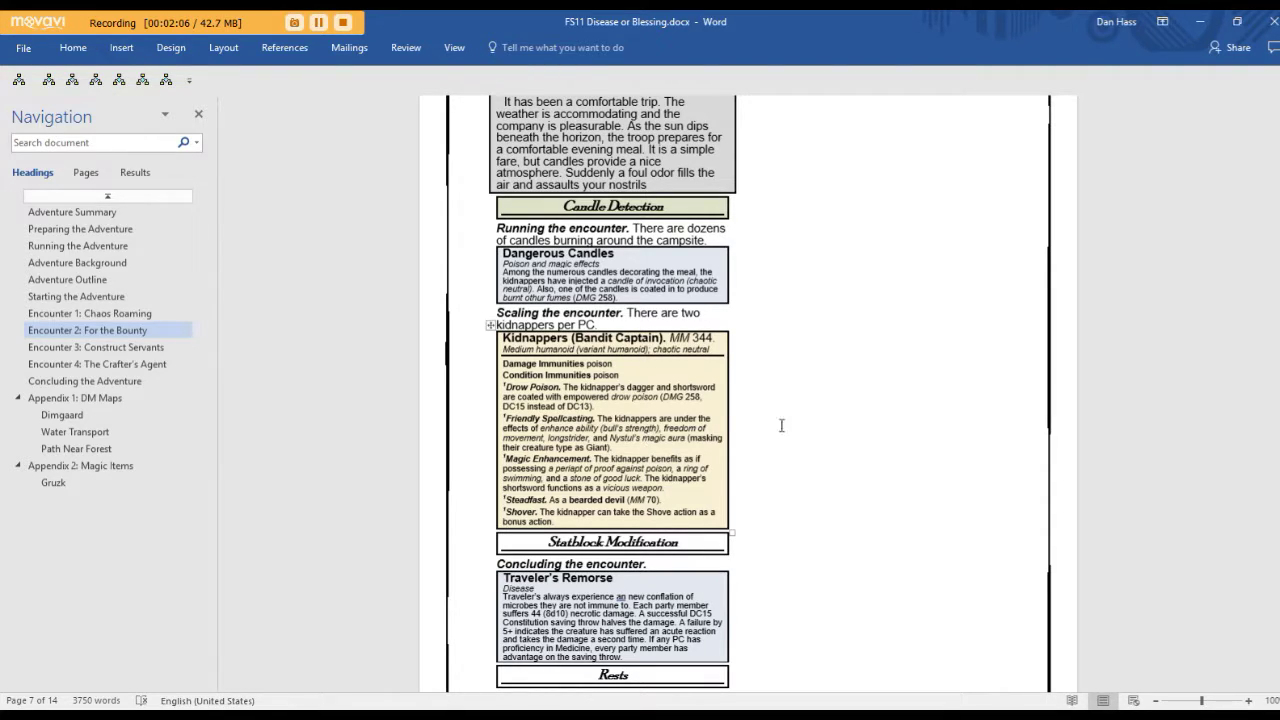
pyautogui.scroll(-2, 604, 403)
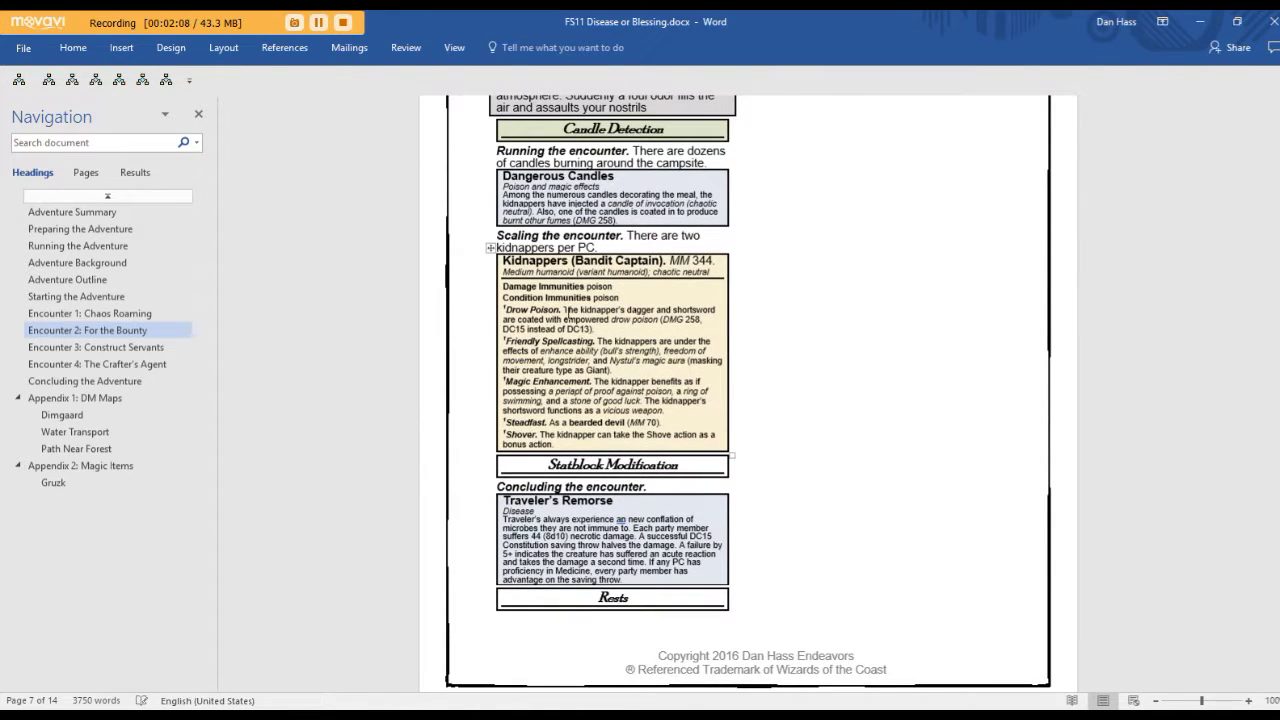
pyautogui.scroll(2, 604, 403)
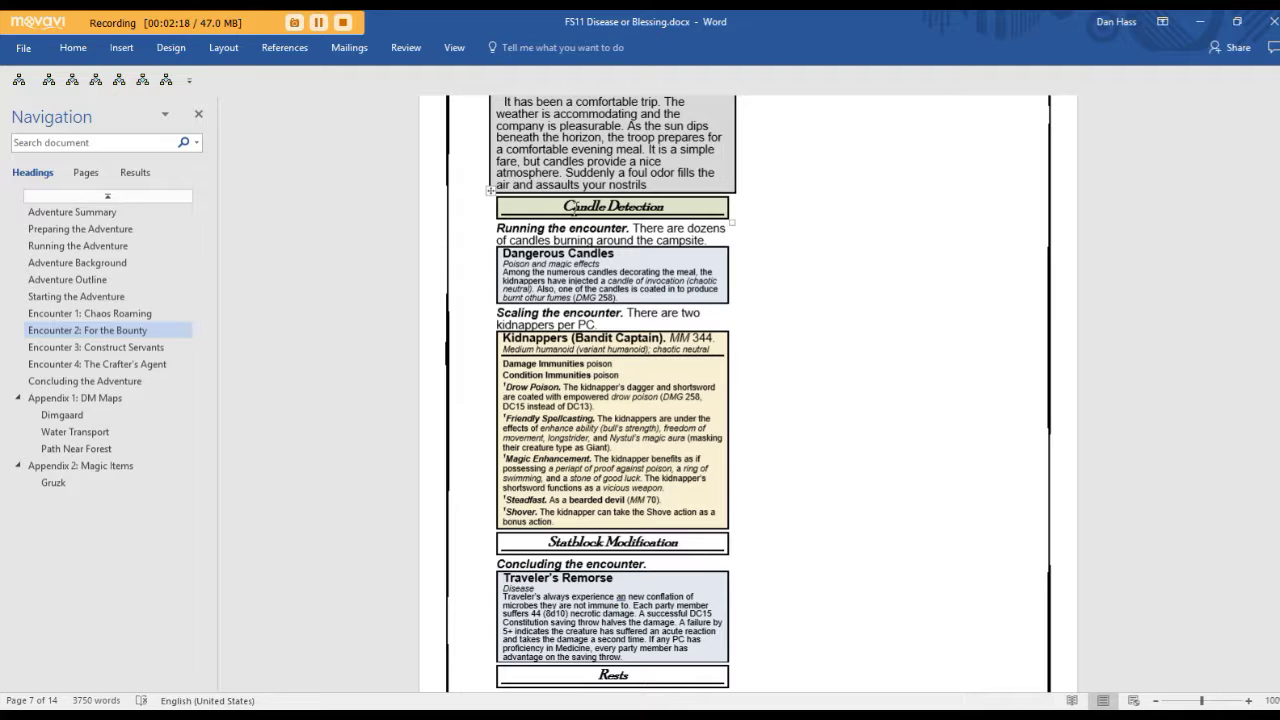
pyautogui.click(573, 207)
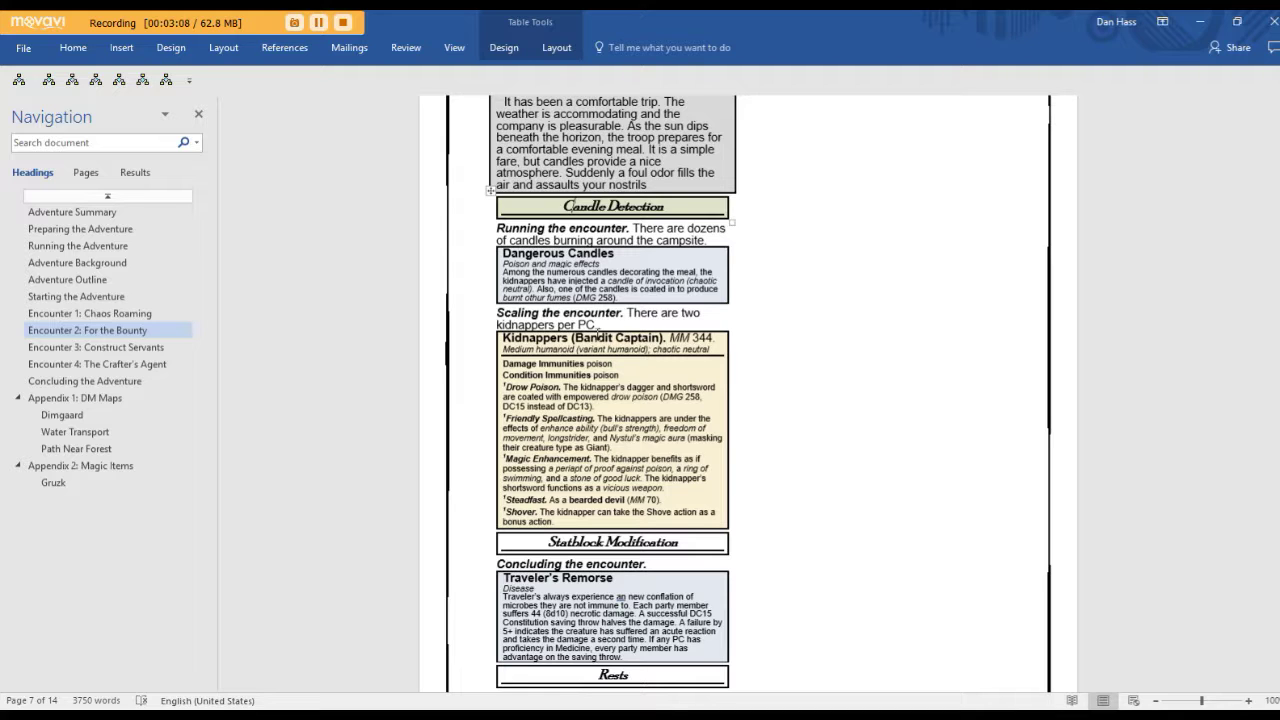
pyautogui.scroll(1, 597, 338)
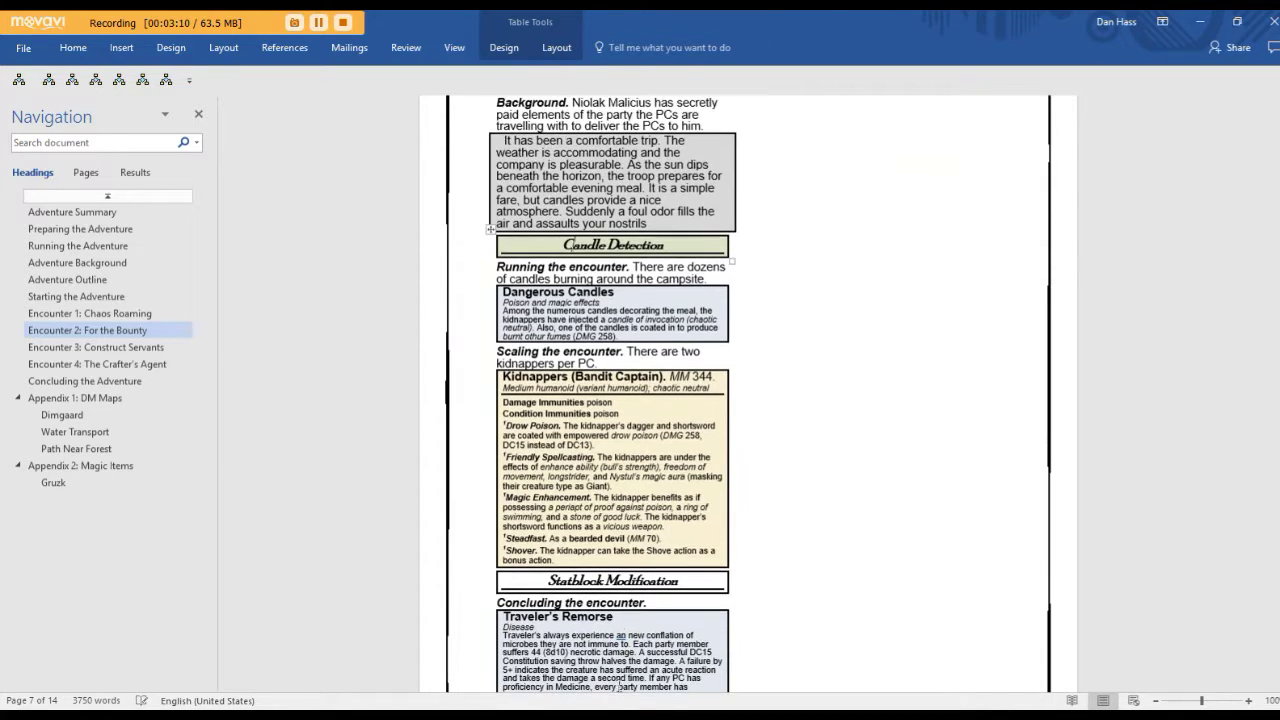
# Step: Go to Encounter 3: Construct Servants and select the word "adamantine" in the Niolak Construct's Magic Enhancement trait
pyautogui.scroll(-8, 650, 450)
pyautogui.scroll(-3, 691, 572)
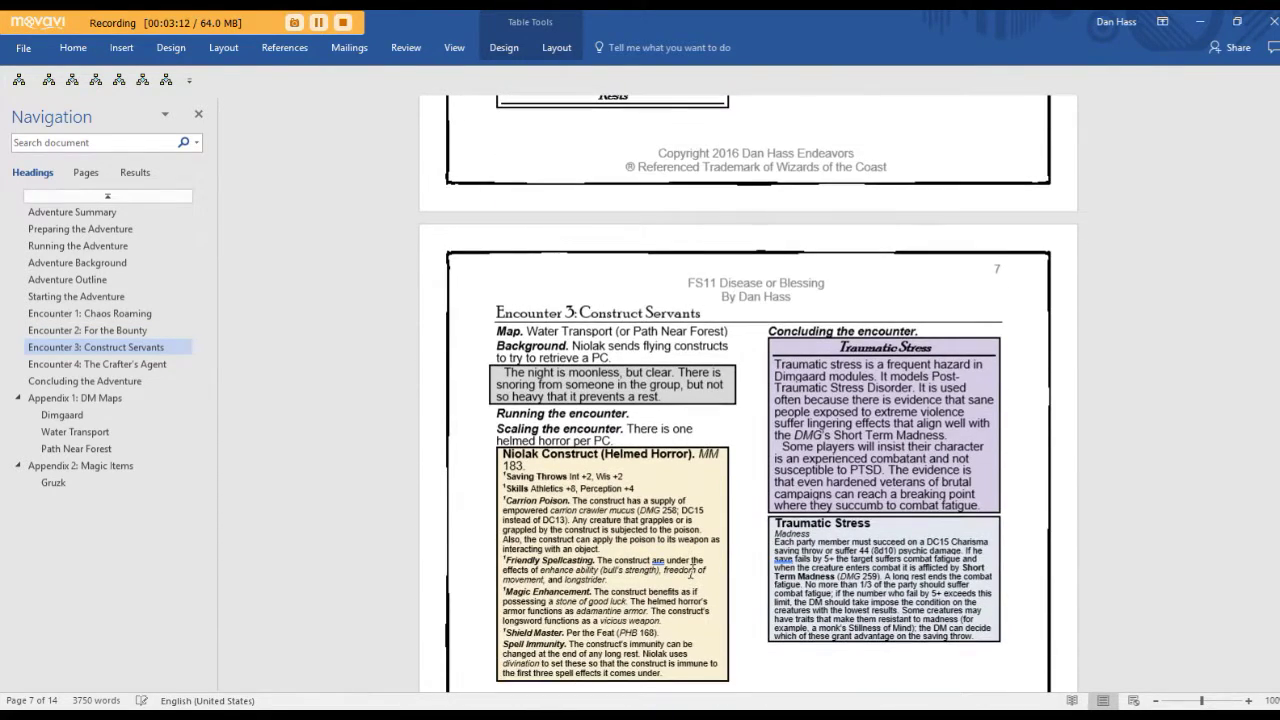
pyautogui.scroll(-3, 691, 572)
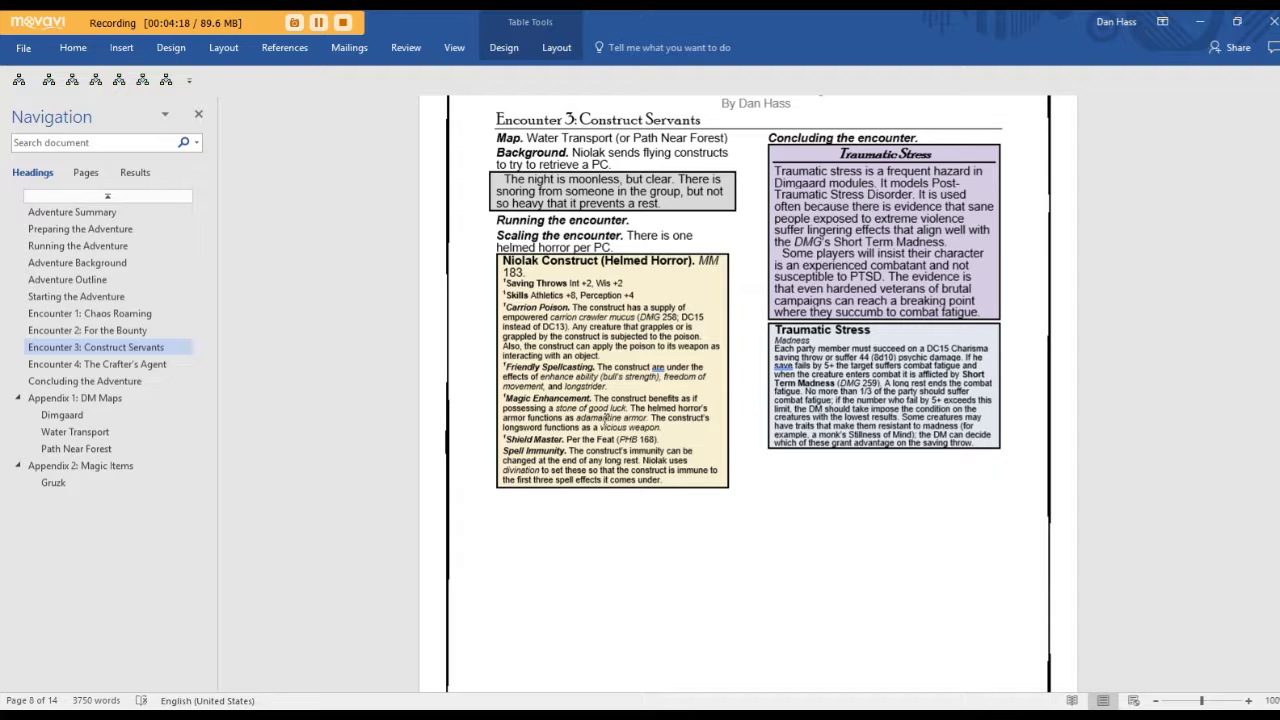
pyautogui.doubleClick(604, 418)
pyautogui.tripleClick(604, 420)
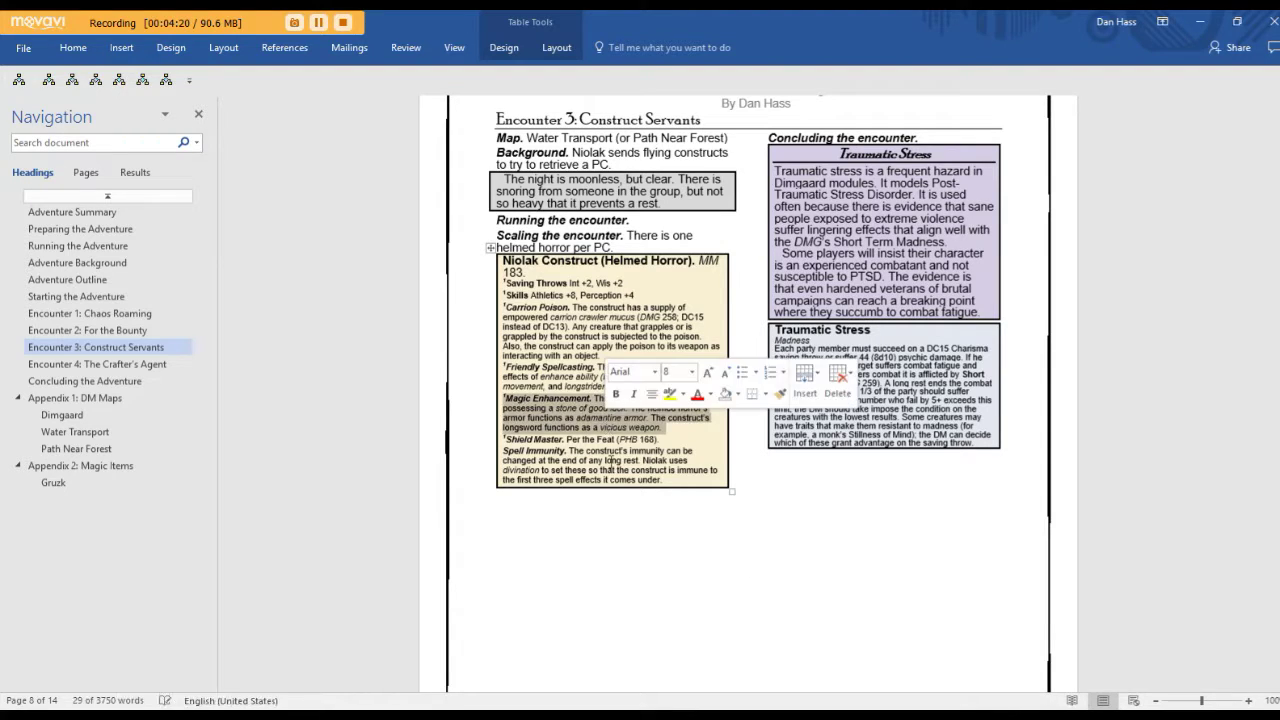
pyautogui.click(603, 411)
pyautogui.doubleClick(604, 417)
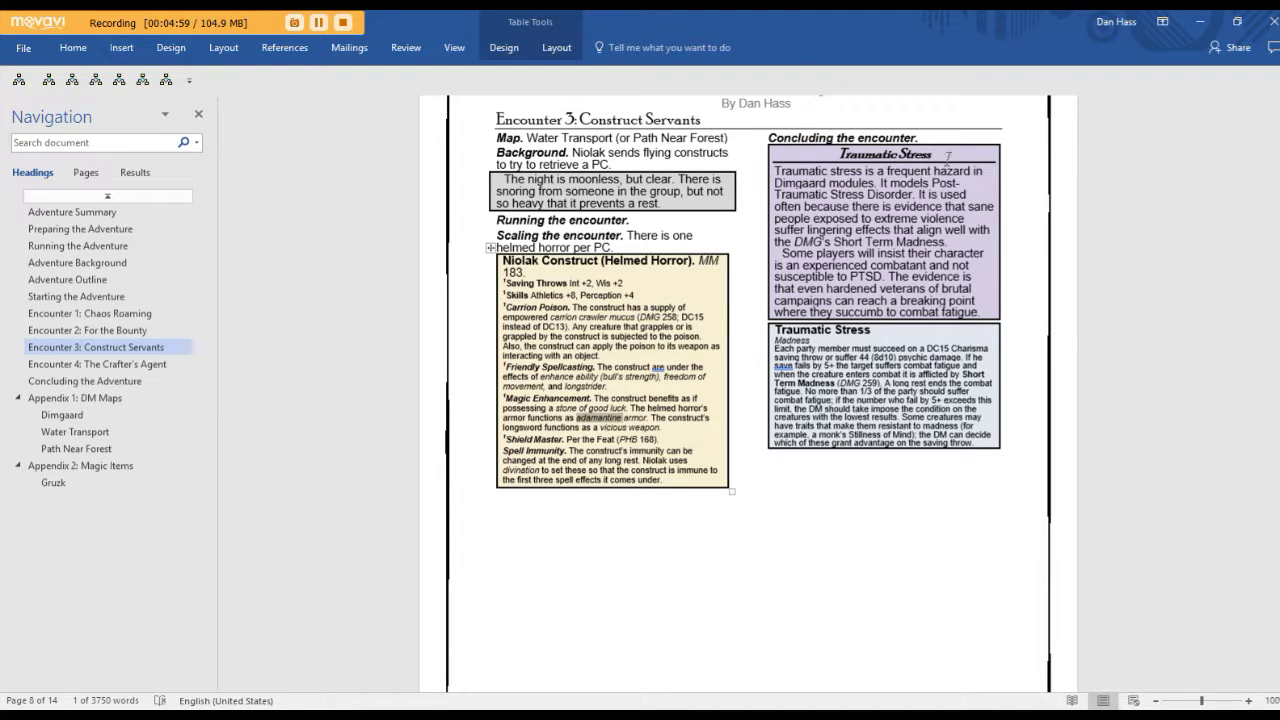
# Step: Insert a green title box on a new line above "Concluding the encounter." in Encounter 3
pyautogui.click(766, 137)
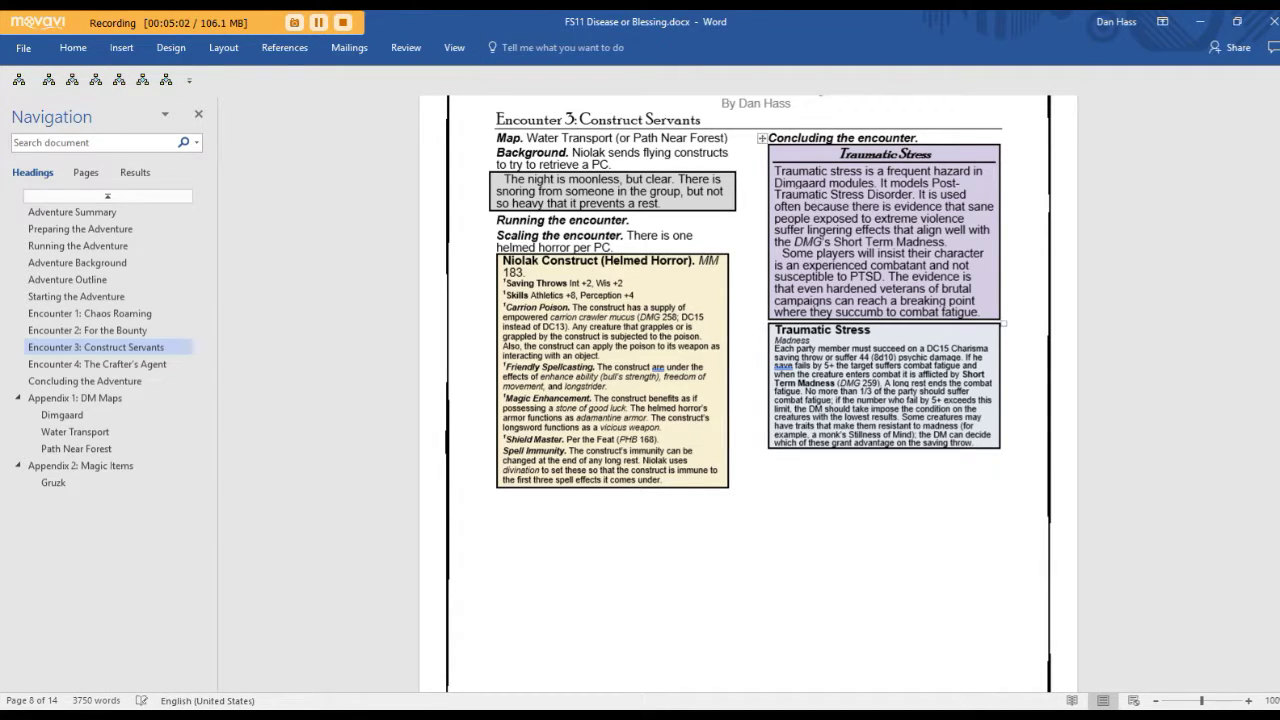
pyautogui.press('Return')
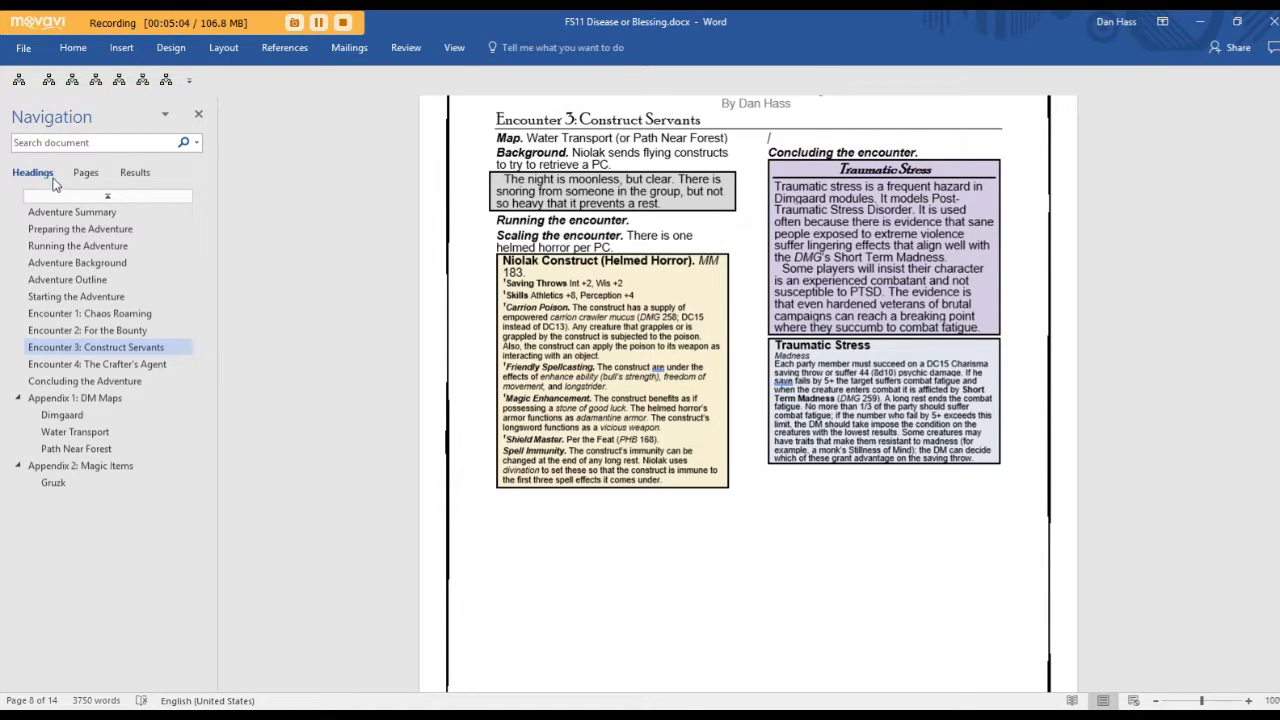
pyautogui.click(17, 82)
pyautogui.click(17, 82)
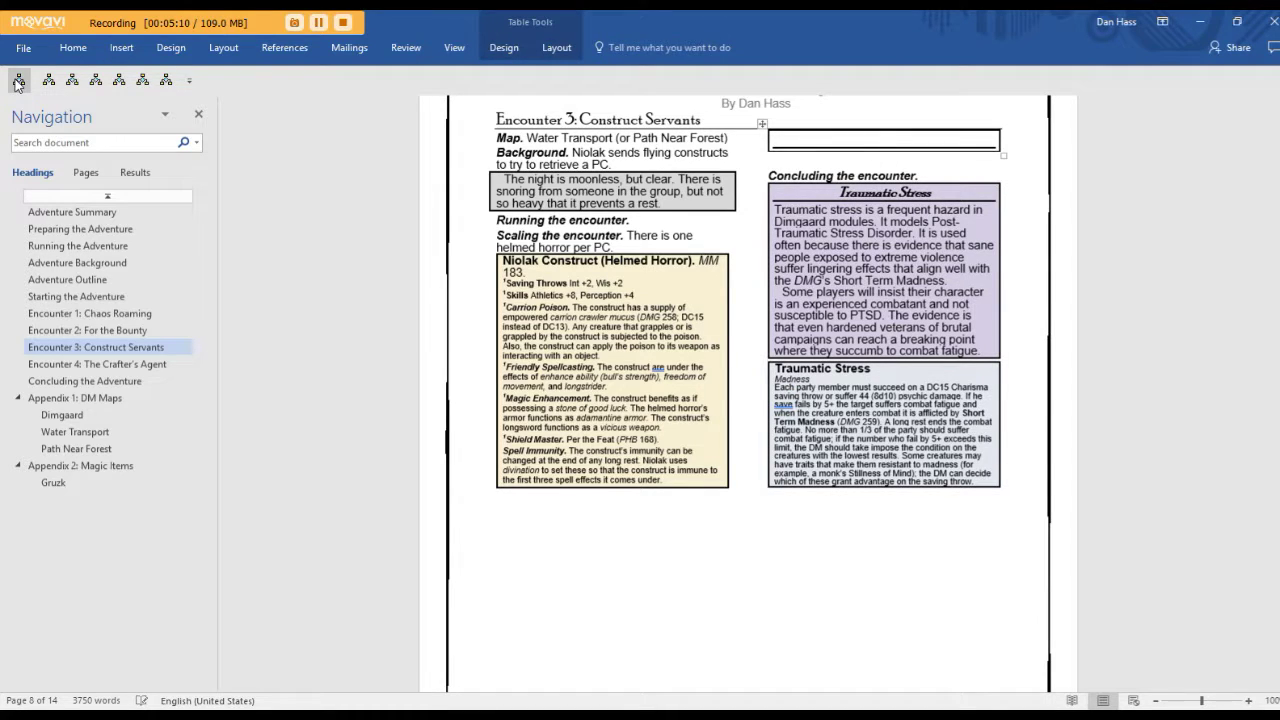
pyautogui.click(74, 80)
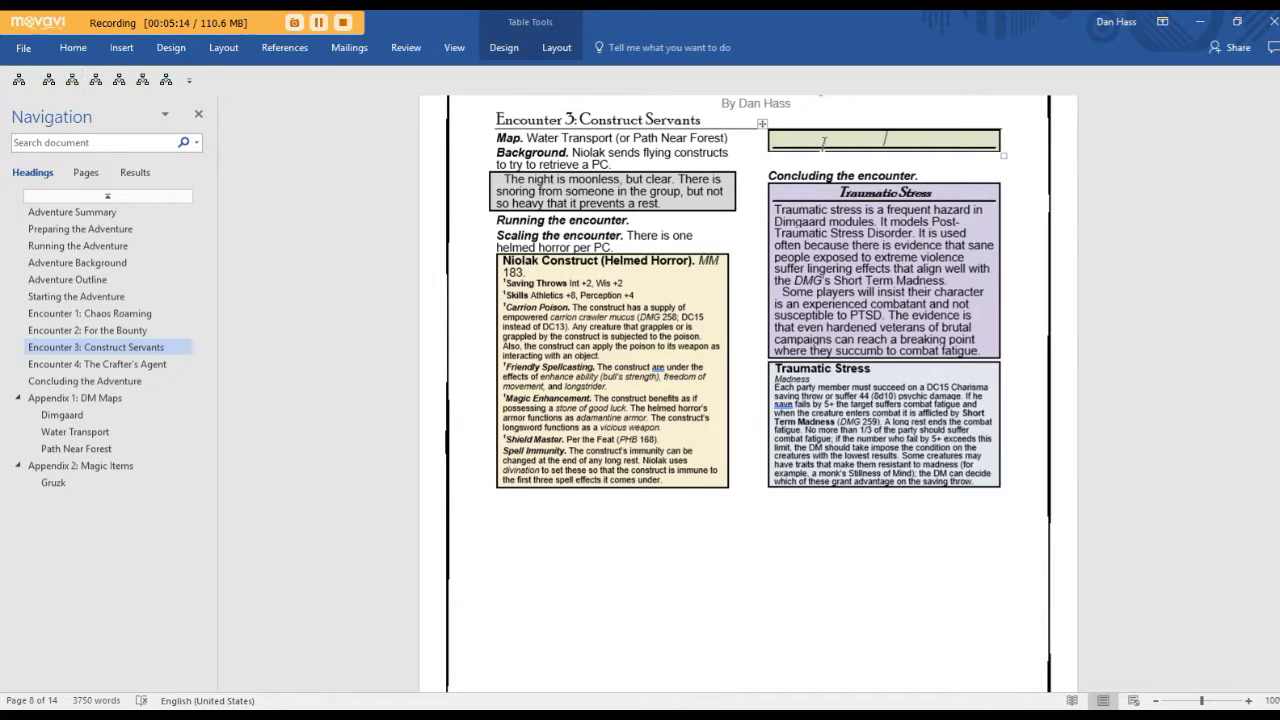
# Step: Title the green box "Salvaging Adamantine" and remove the blank line beneath it
pyautogui.write('Salvaging Adam')
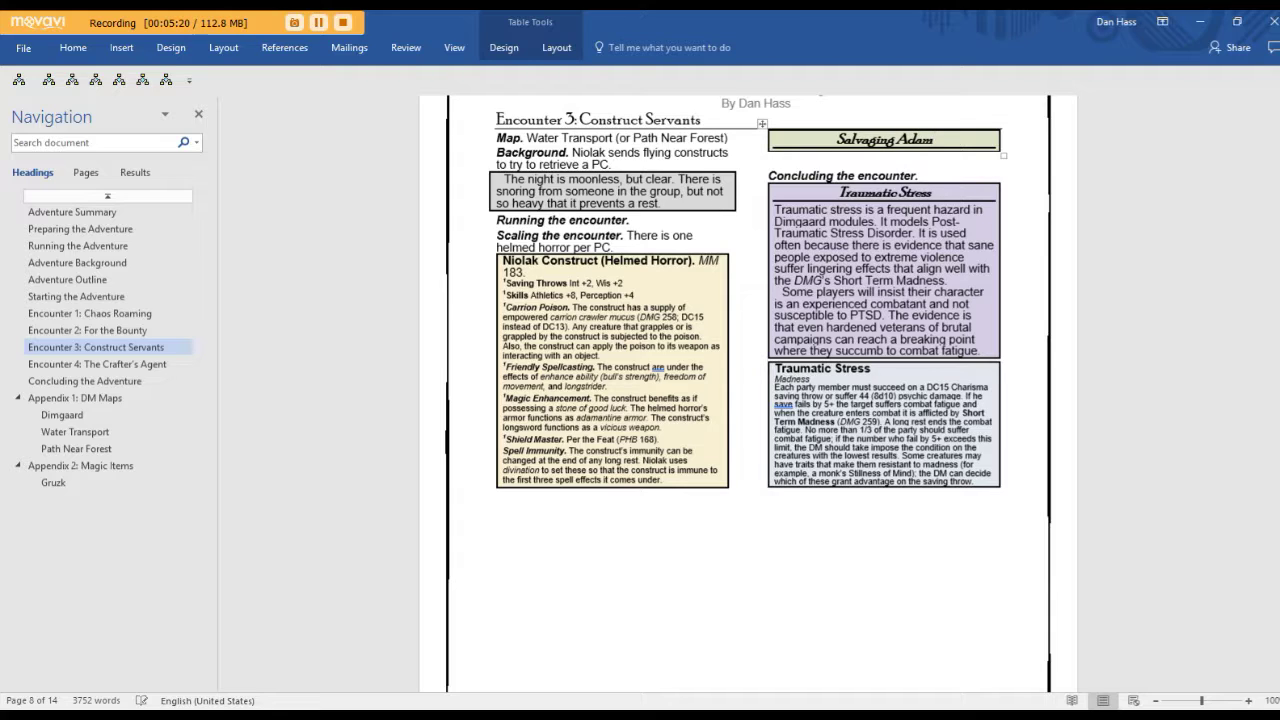
pyautogui.write('antine')
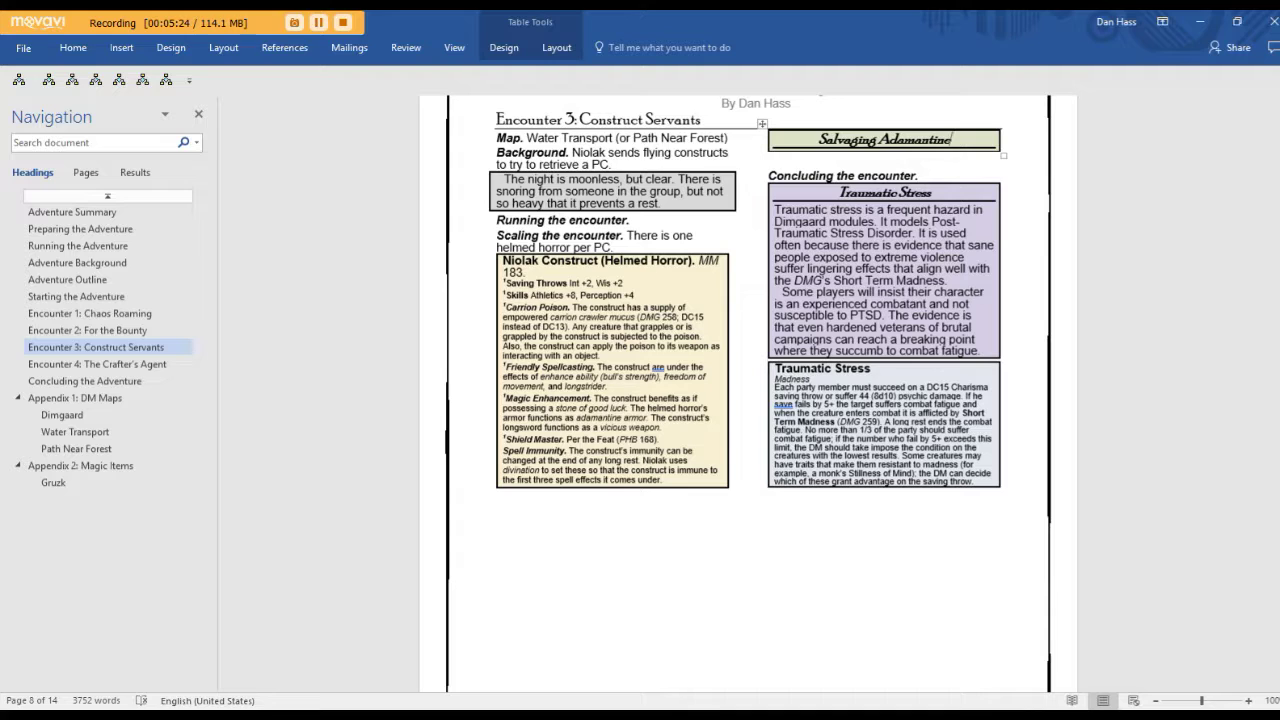
pyautogui.press('Down')
pyautogui.press('Delete')
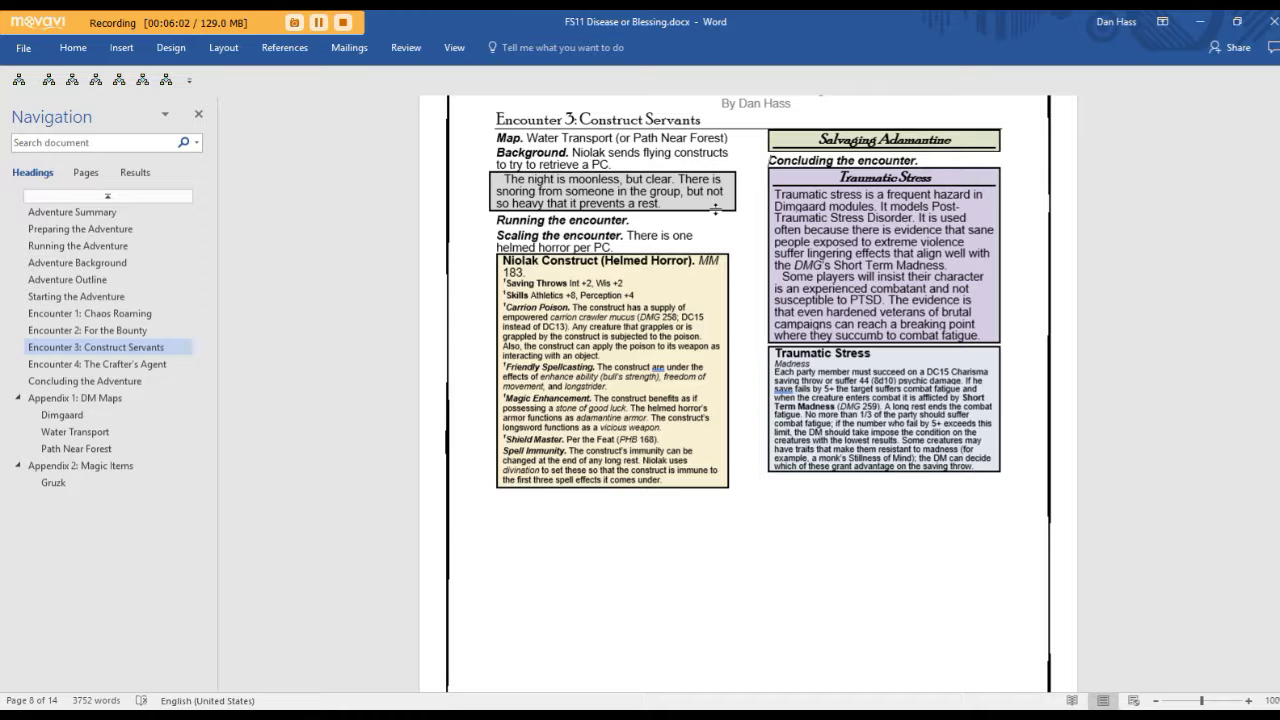
# Step: In Encounter 4: The Crafter's Agent, add two blank lines after the Background paragraph
pyautogui.scroll(-3, 760, 466)
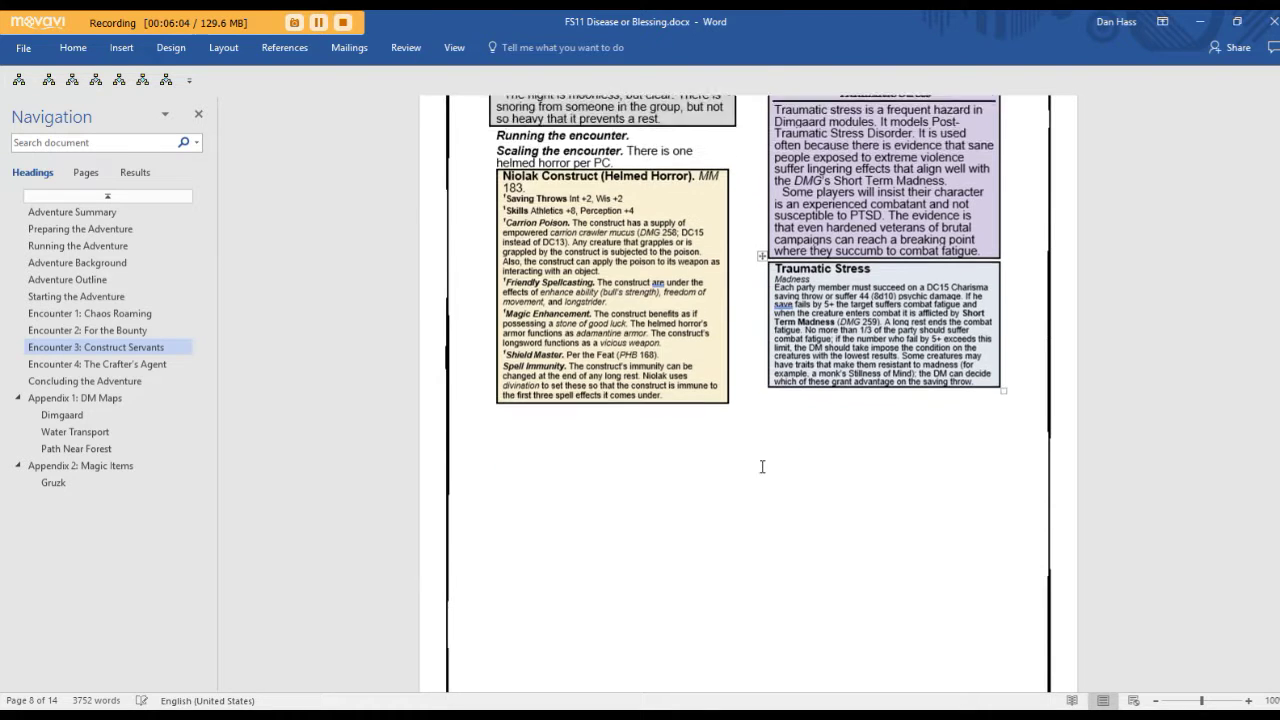
pyautogui.scroll(-10, 763, 466)
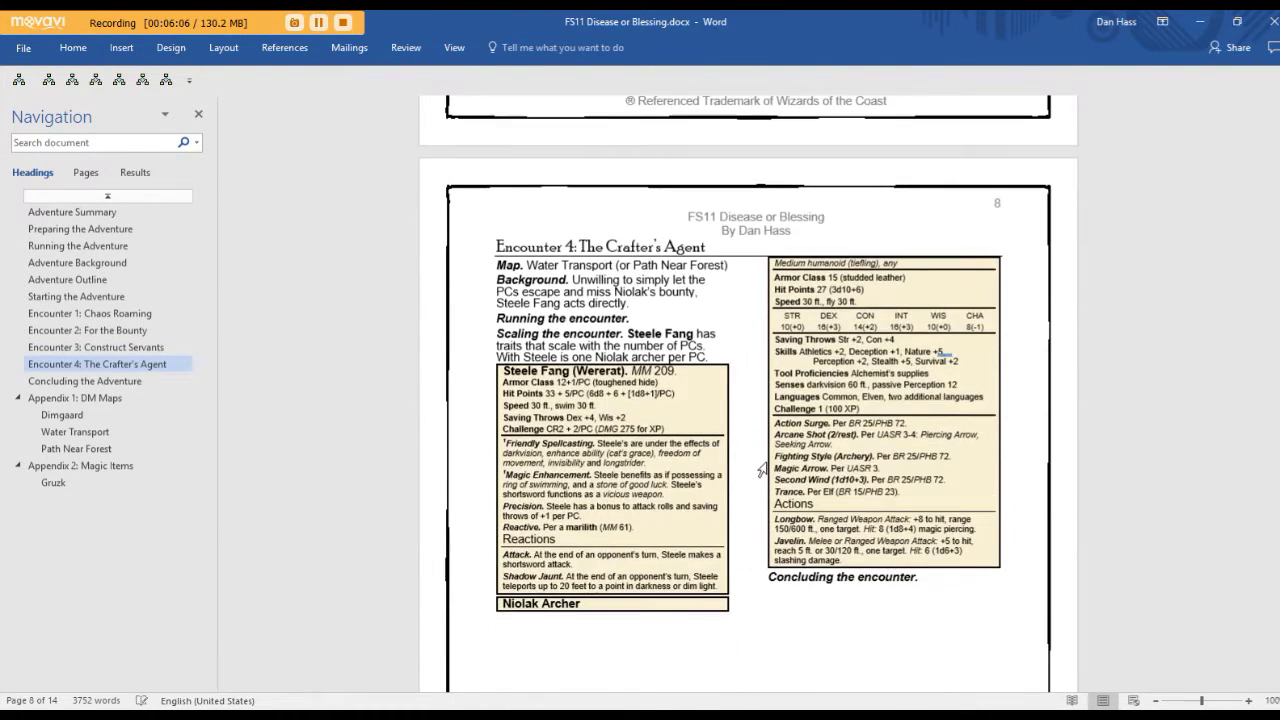
pyautogui.scroll(-2, 768, 462)
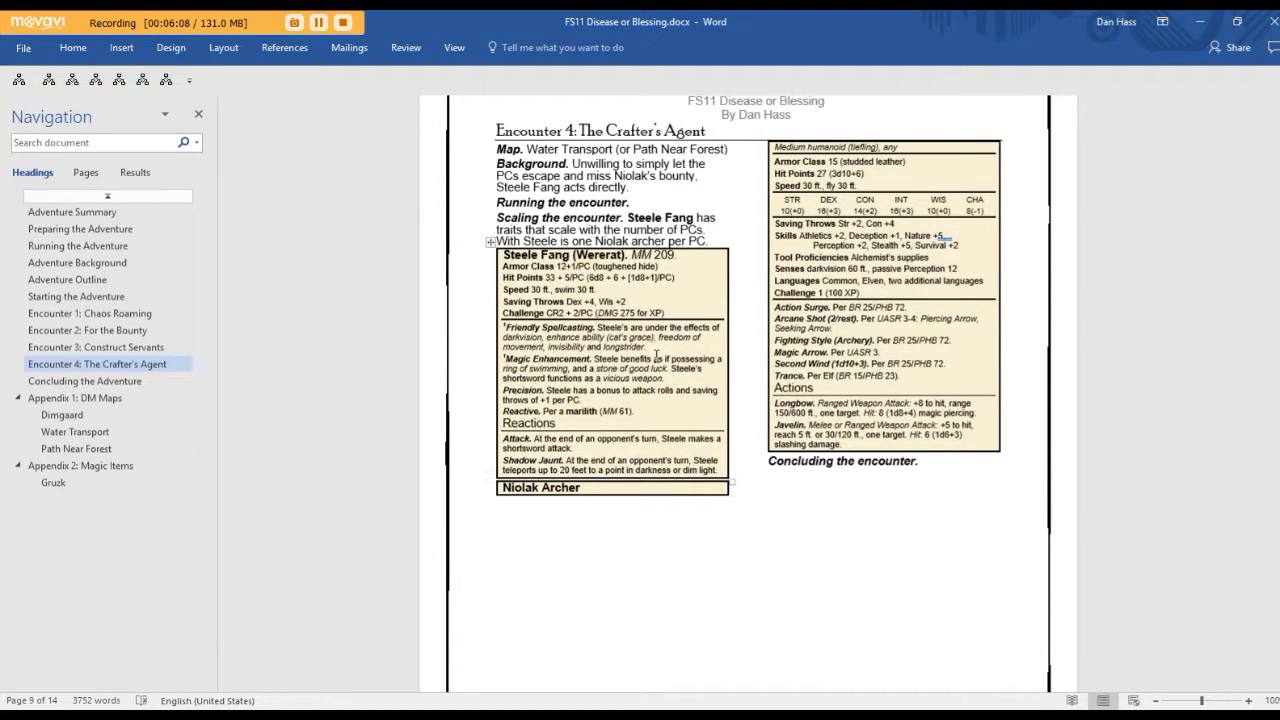
pyautogui.click(641, 190)
pyautogui.press('Return')
pyautogui.press('Return')
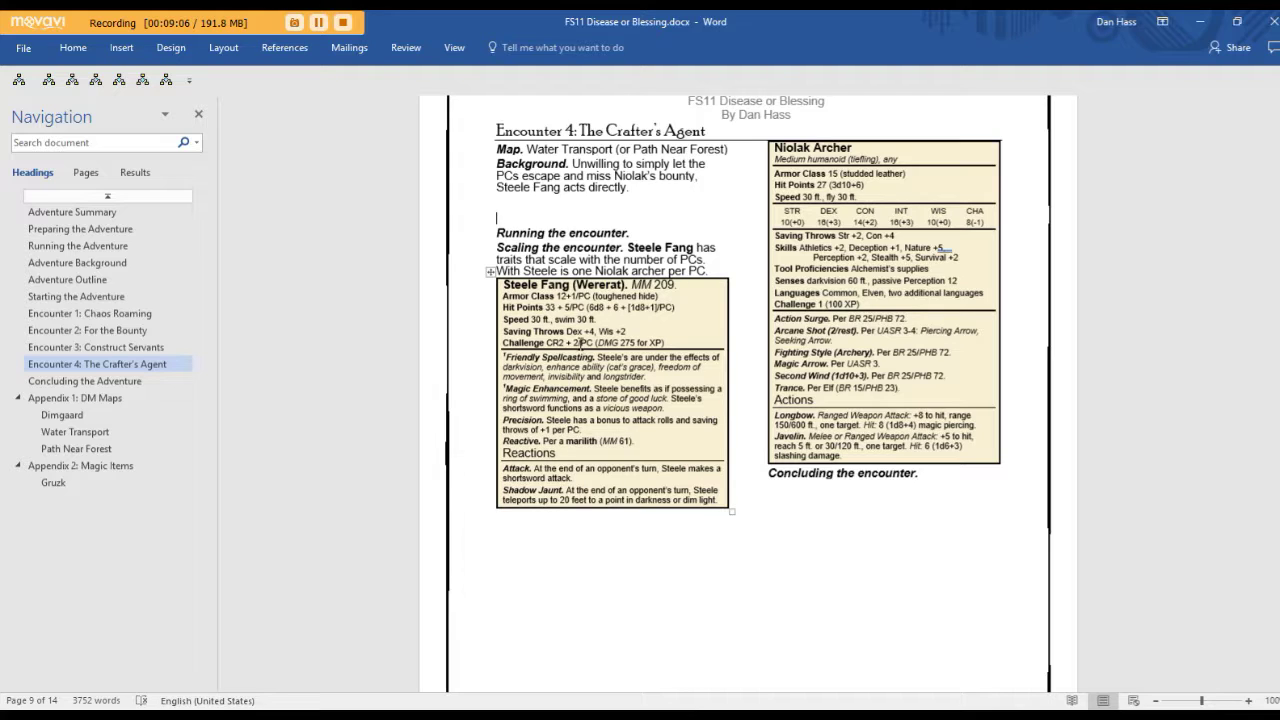
# Step: Set Steele Fang's challenge to CR2 + 1/PC and start a reaction after Attack reading "Counterspell. Steele casts counterspell (spell ability"
pyautogui.click(578, 342)
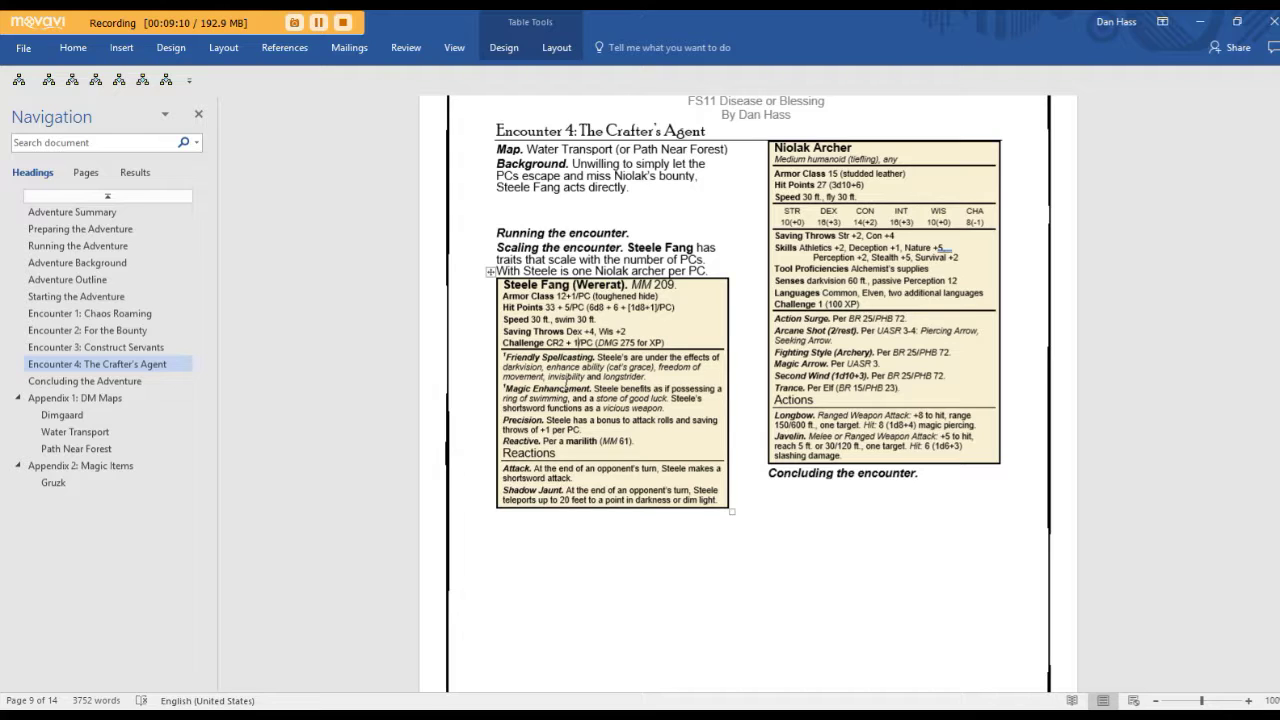
pyautogui.click(582, 479)
pyautogui.press('Return')
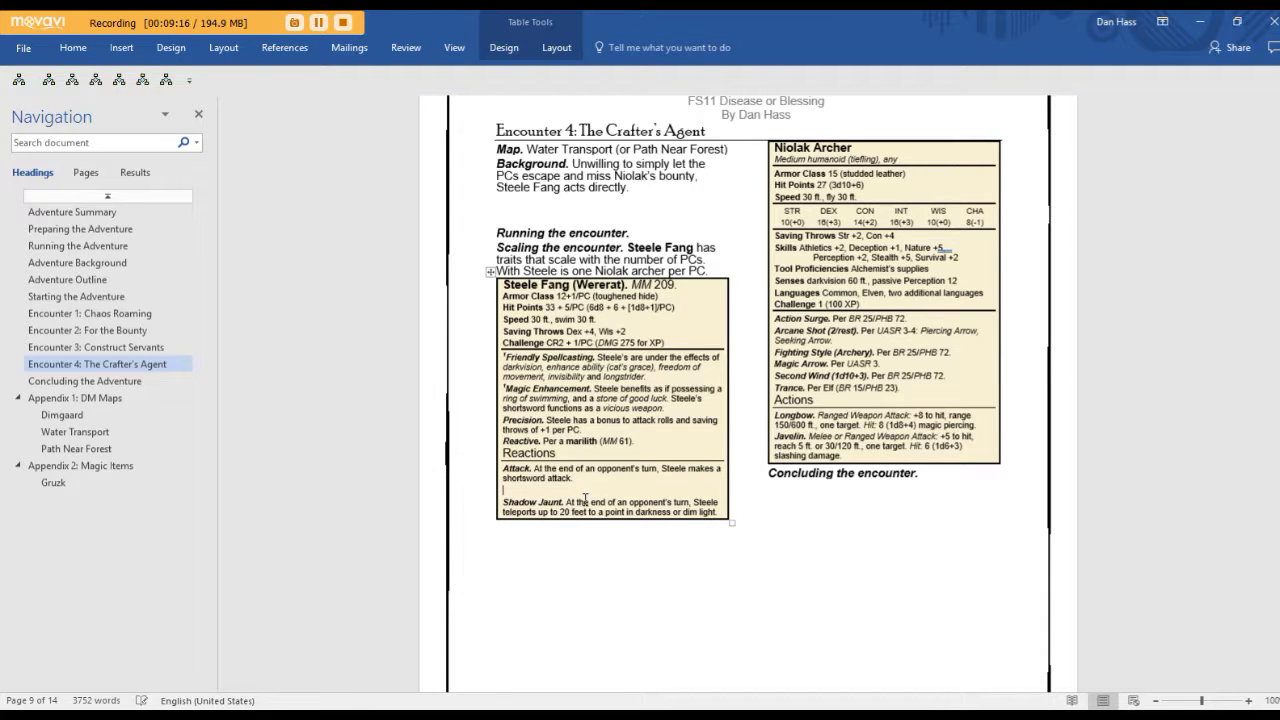
pyautogui.hotkey('ctrl', 'i')
pyautogui.write('Counterspell. Steele casts counterspell')
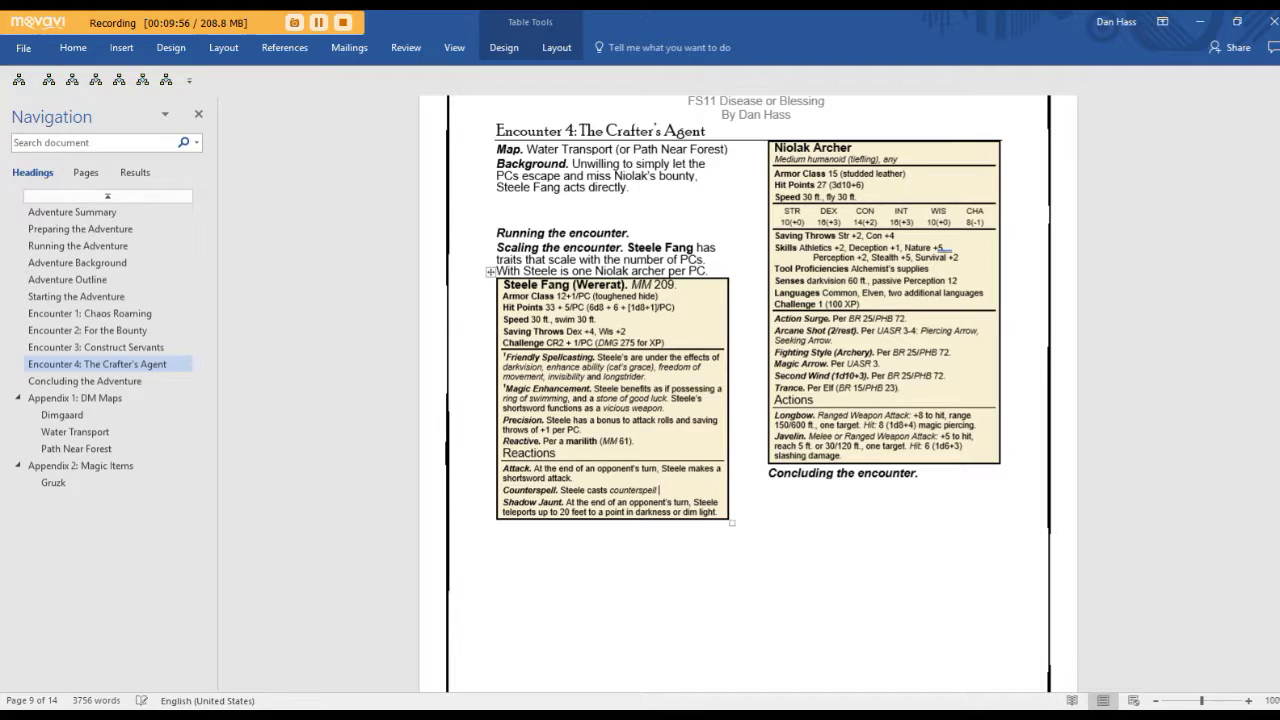
pyautogui.write('(spe')
pyautogui.write('ll ability')
# Step: Add "INT 16 (+3)" below Steele Fang's hit points and complete the Counterspell parenthesis as "(+3 spell ability modifier)"
pyautogui.click(695, 308)
pyautogui.press('Return')
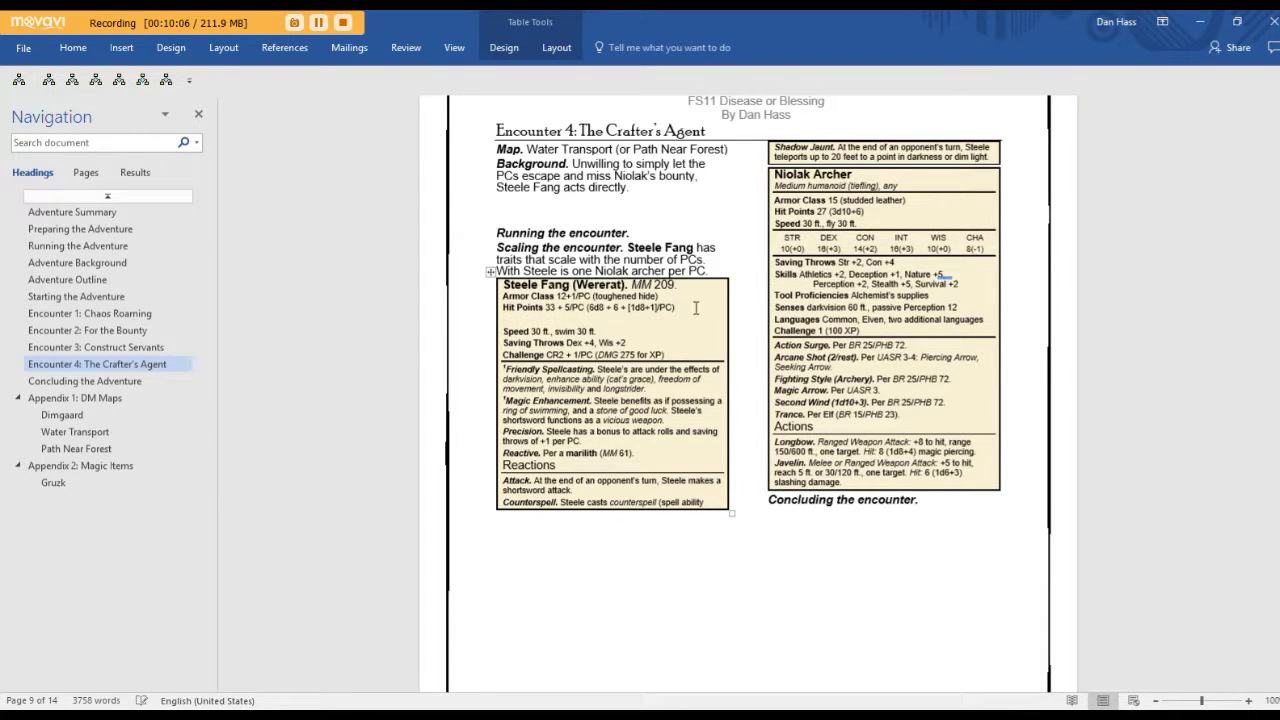
pyautogui.write('INT 16 (+3)')
pyautogui.click(660, 502)
pyautogui.write('+3')
pyautogui.press('End')
pyautogui.write('modifier)')
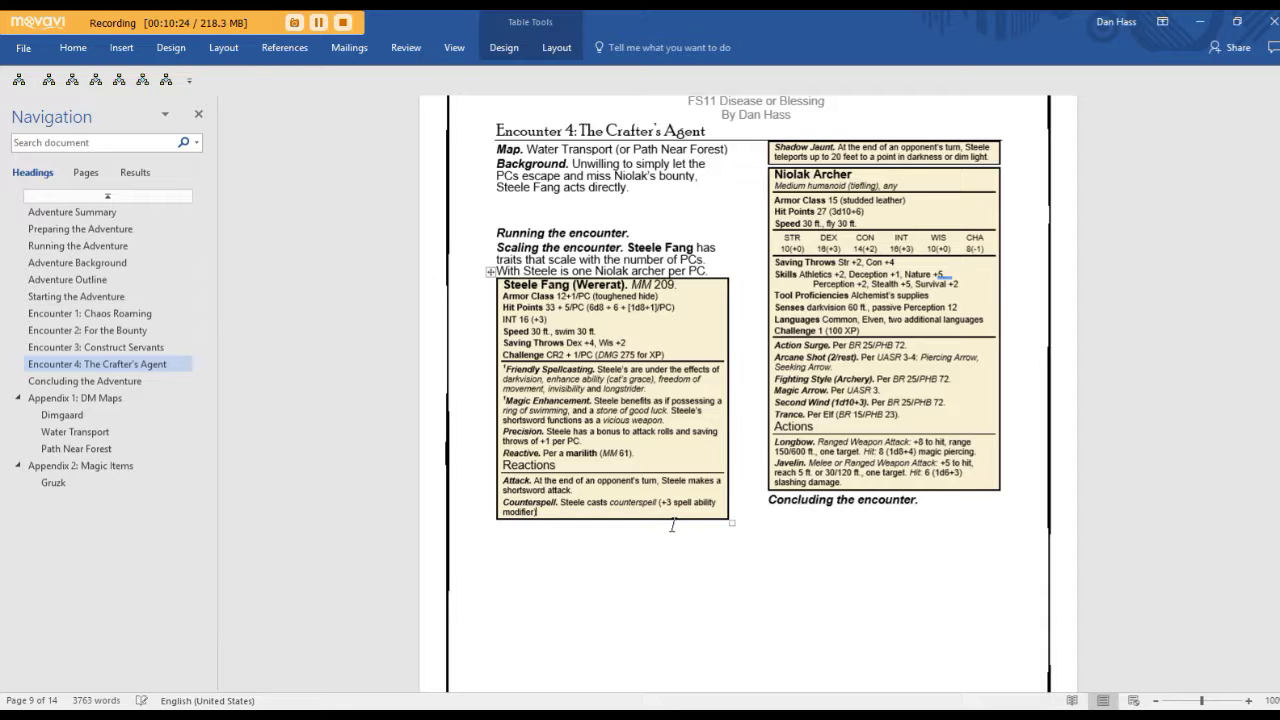
# Step: Add two blank lines below "Concluding the encounter." in Encounter 4
pyautogui.click(920, 502)
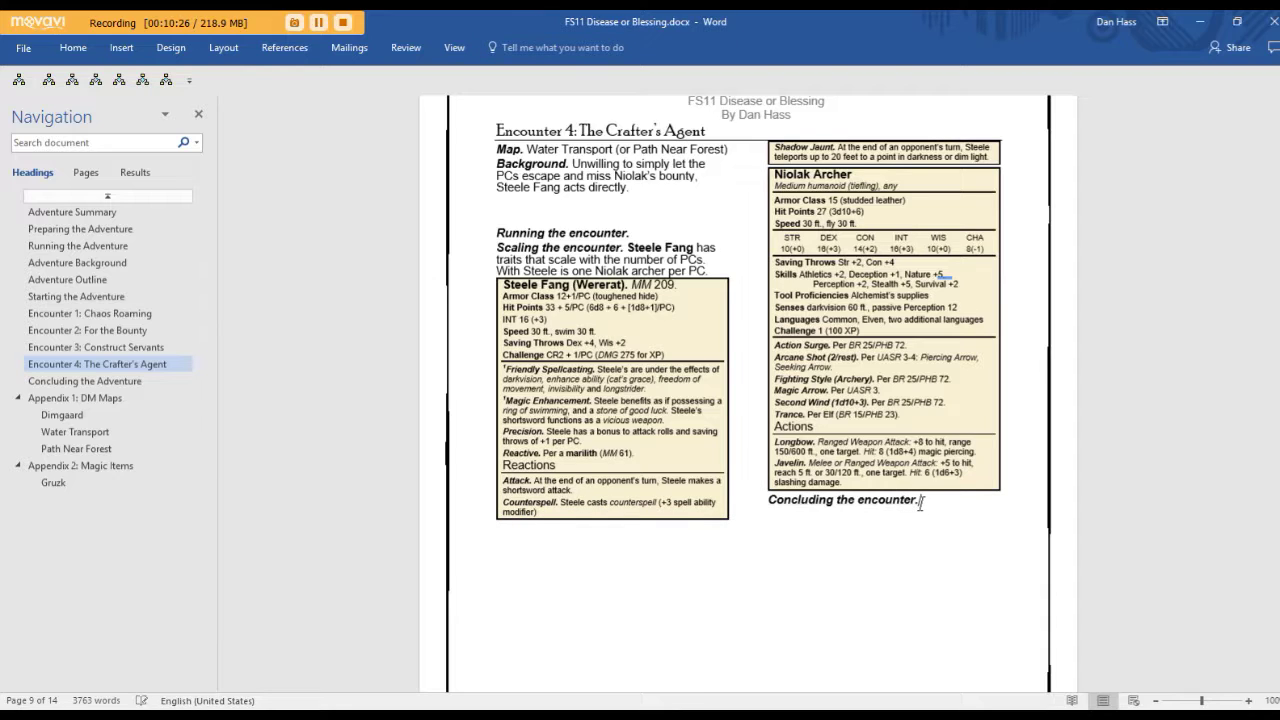
pyautogui.press('Return')
pyautogui.press('Return')
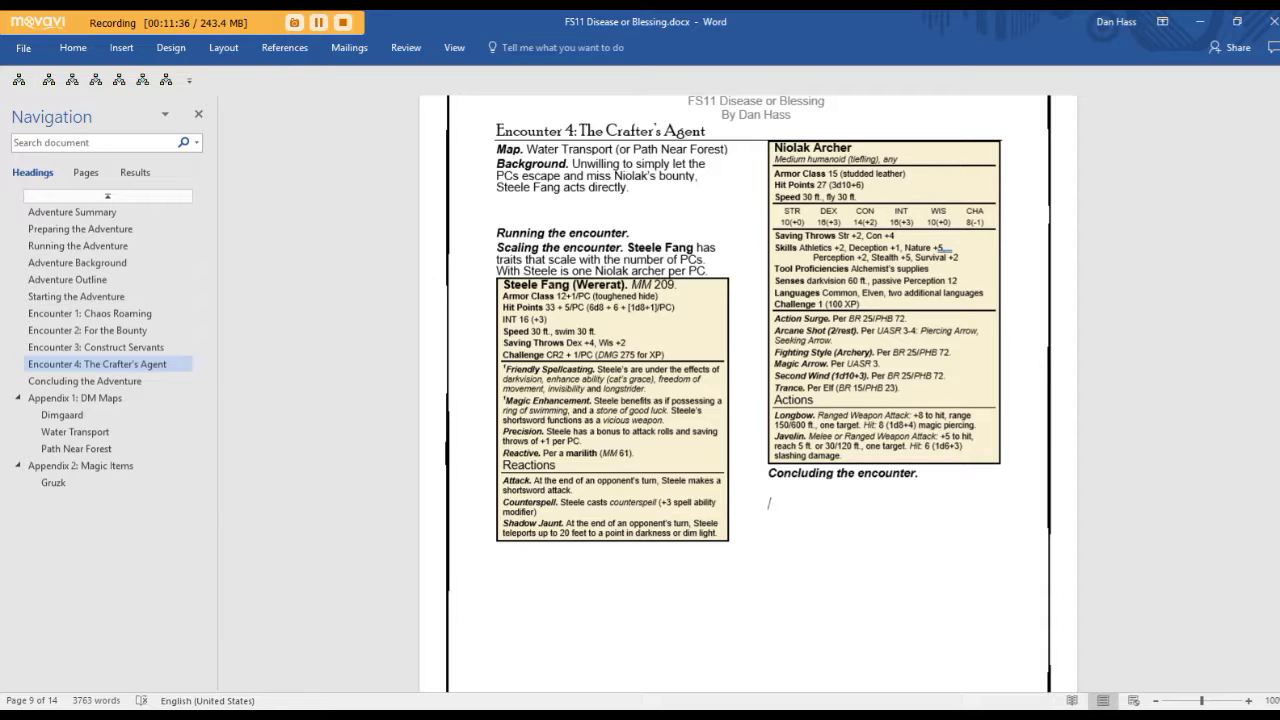
# Step: Switch to File Explorer and look through the DGA5 Fey Secrets folder and the Dropbox DnD folder
pyautogui.click(245, 648)
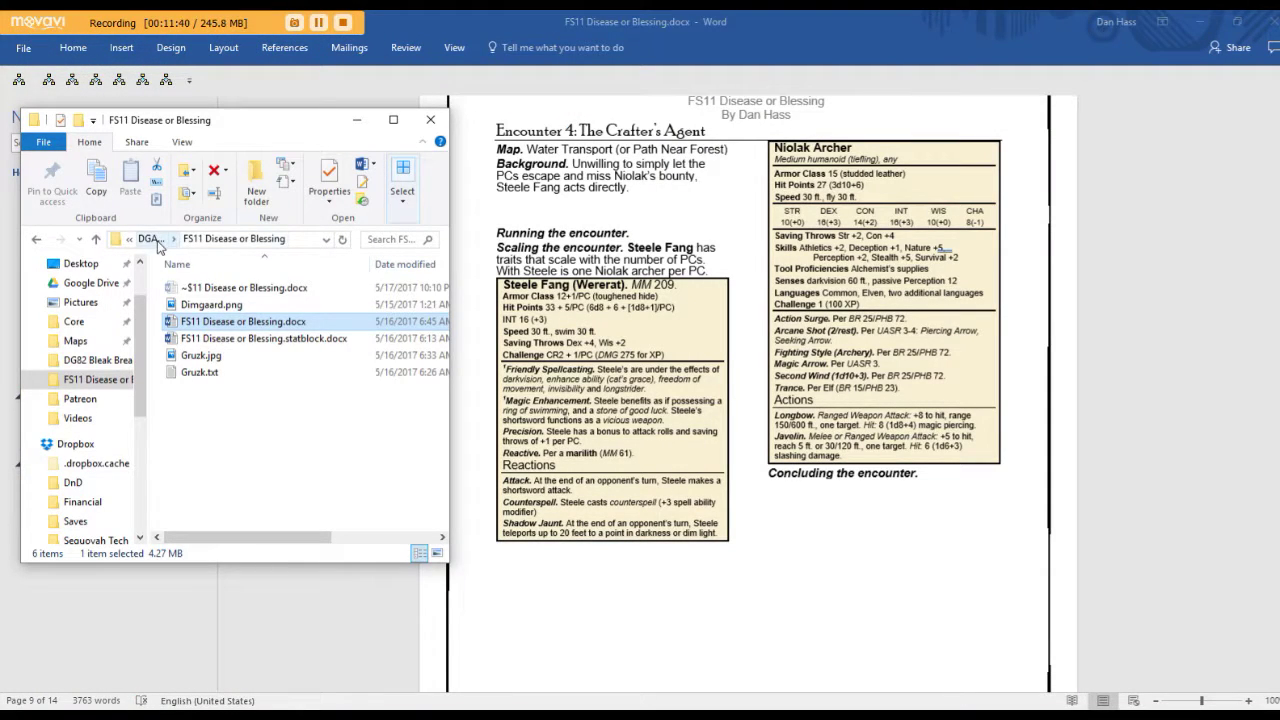
pyautogui.click(152, 240)
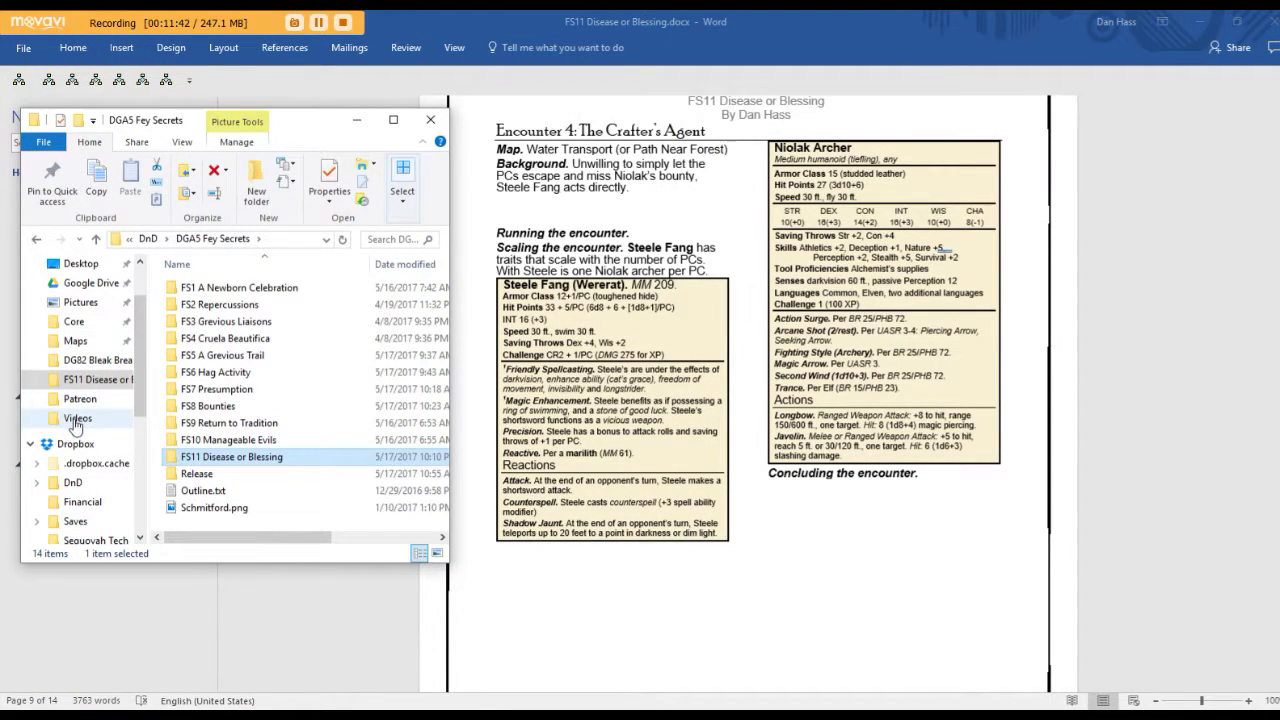
pyautogui.click(73, 483)
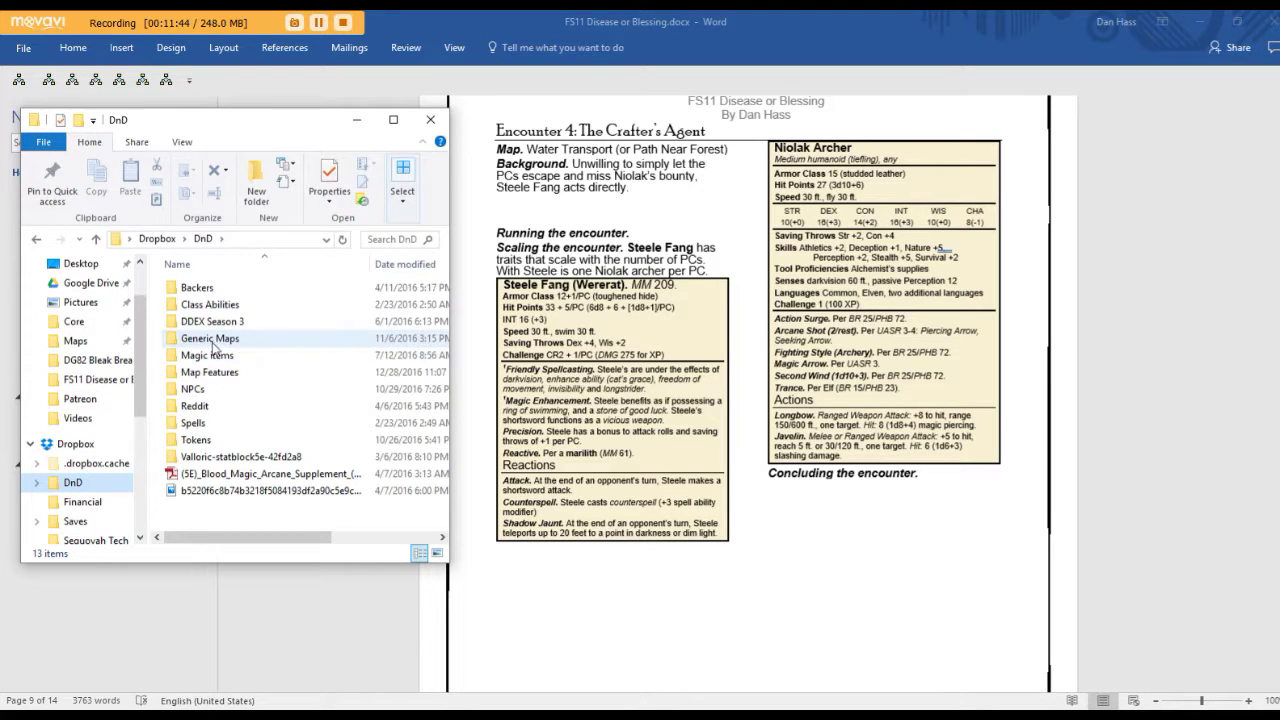
pyautogui.hscroll(2, 190, 404)
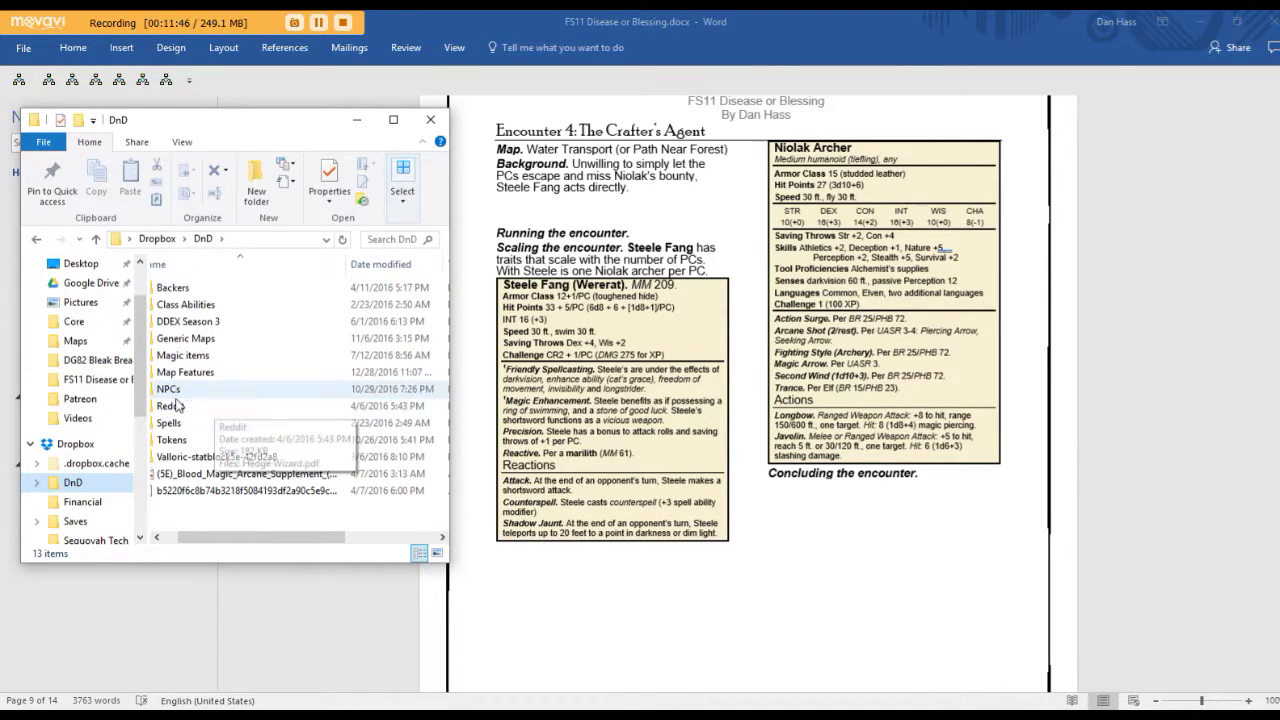
pyautogui.moveTo(225, 537); pyautogui.dragTo(168, 538)
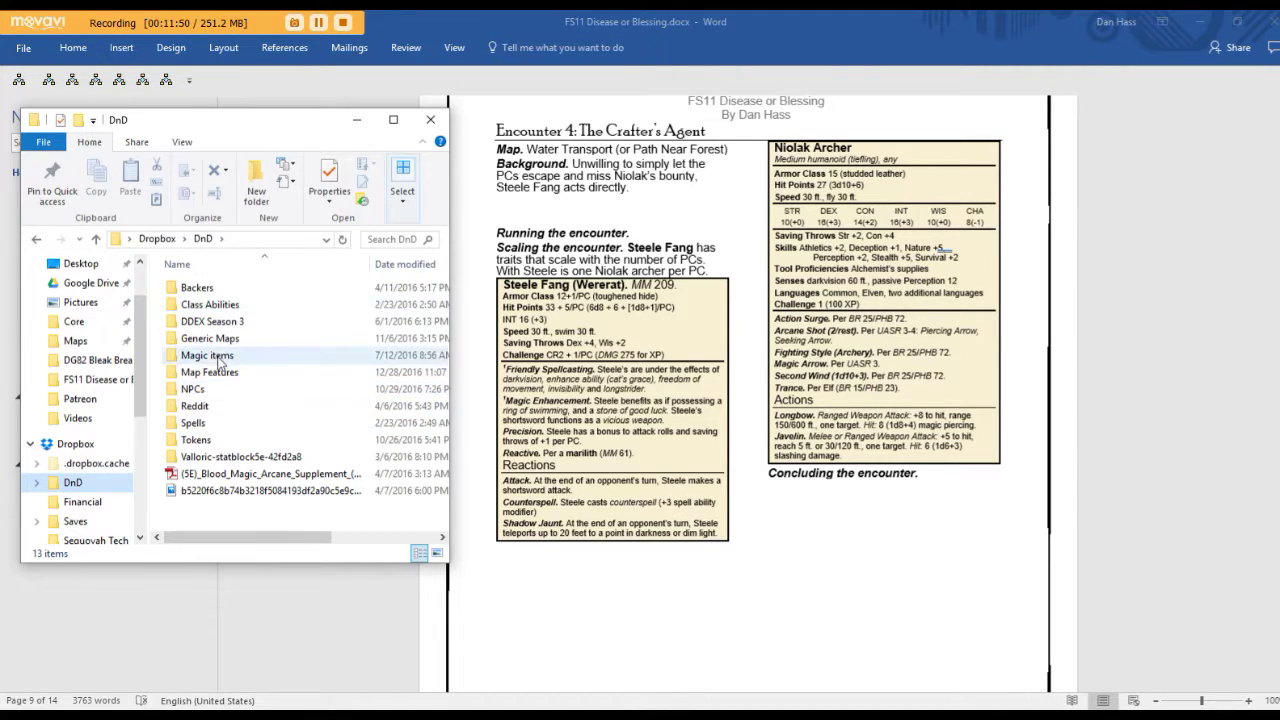
pyautogui.hscroll(2, 200, 378)
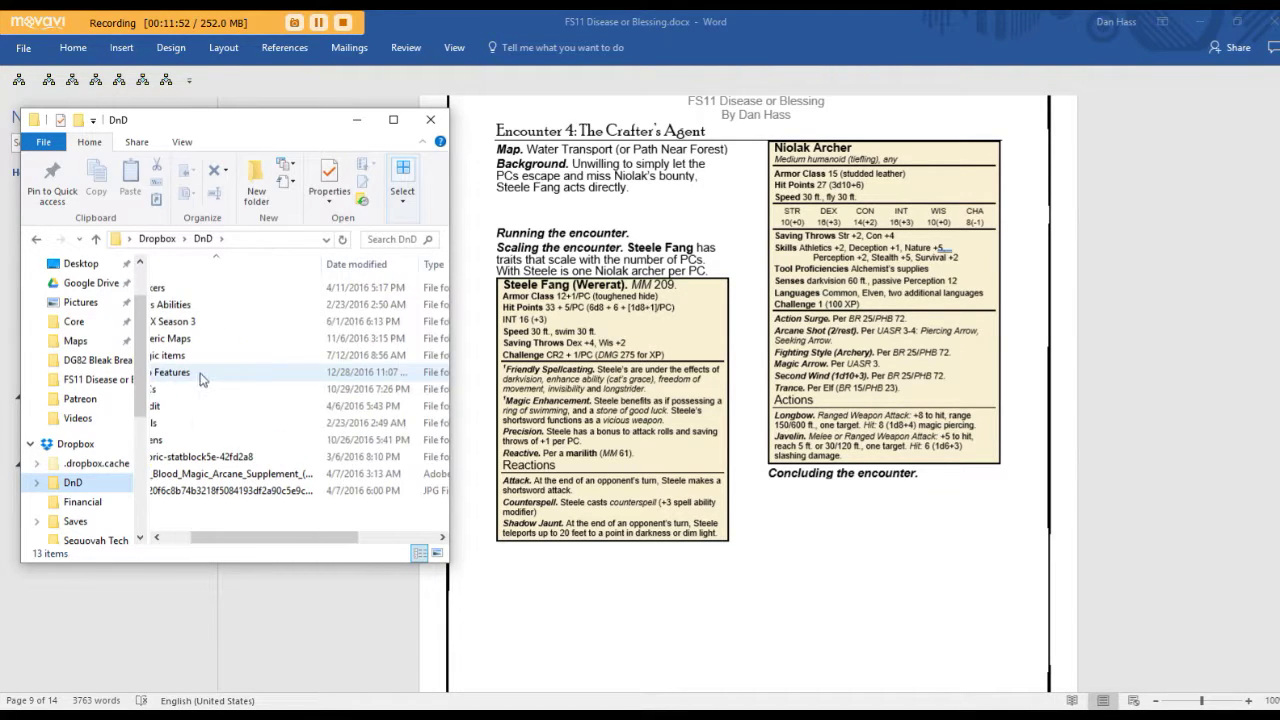
pyautogui.hscroll(-2, 200, 378)
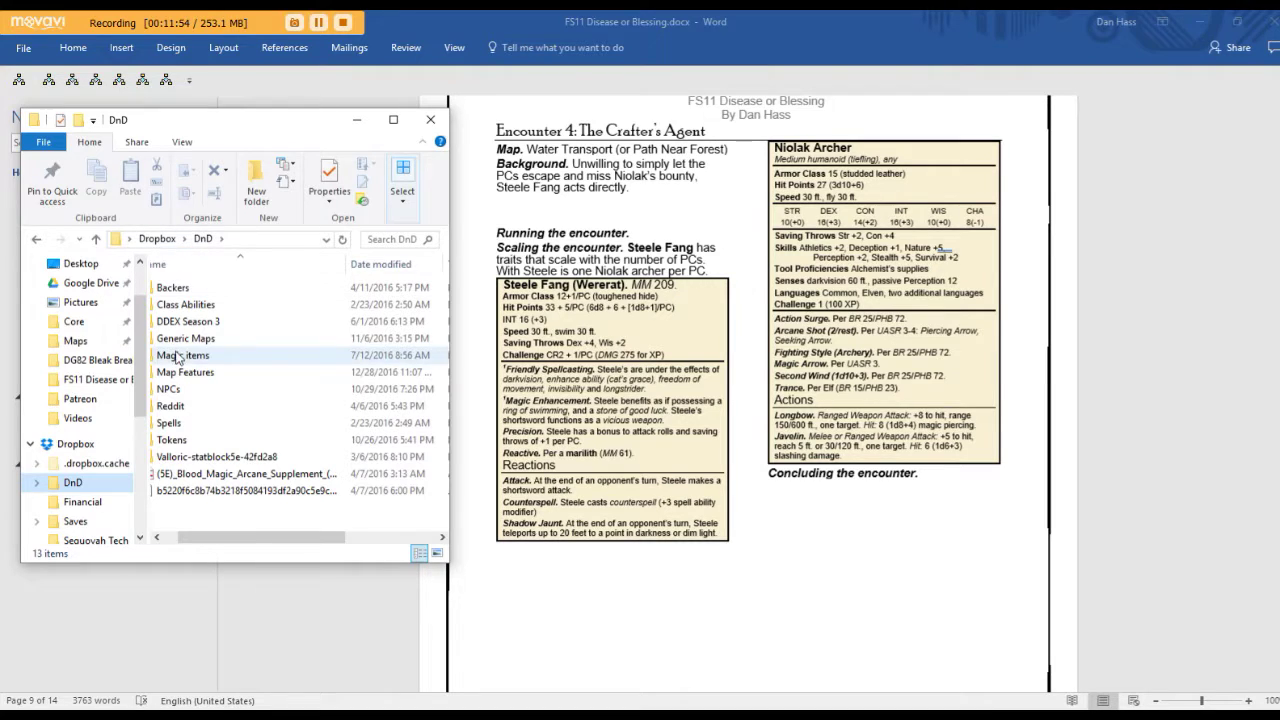
pyautogui.hscroll(-1, 200, 534)
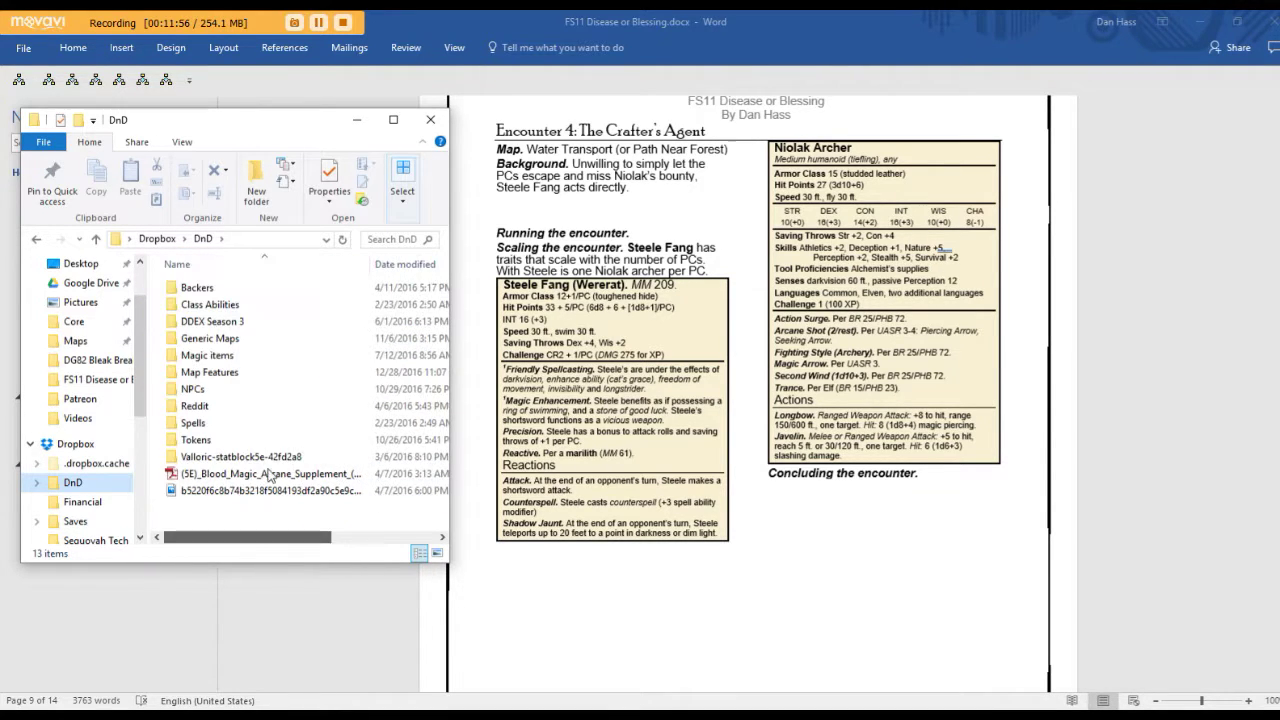
# Step: Open the DM Guild folder within Google Drive's DnD folder and examine its list of GLD folders
pyautogui.click(393, 119)
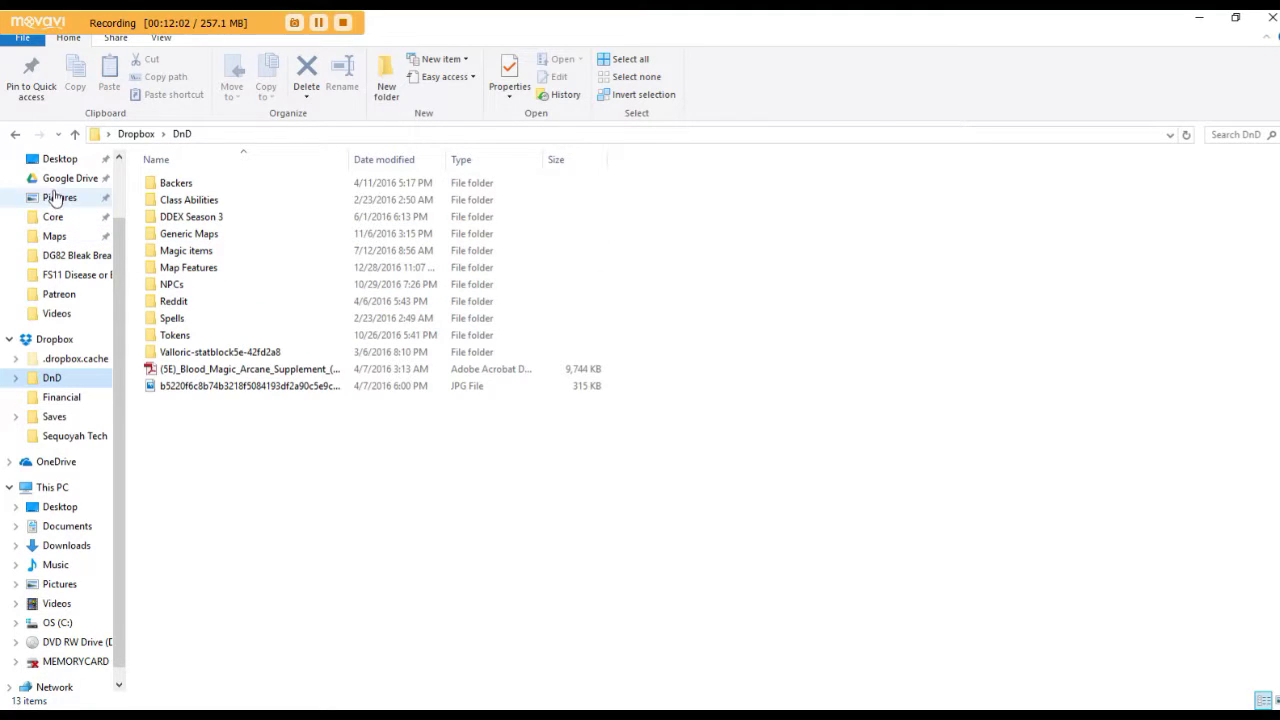
pyautogui.click(56, 180)
pyautogui.click(166, 370)
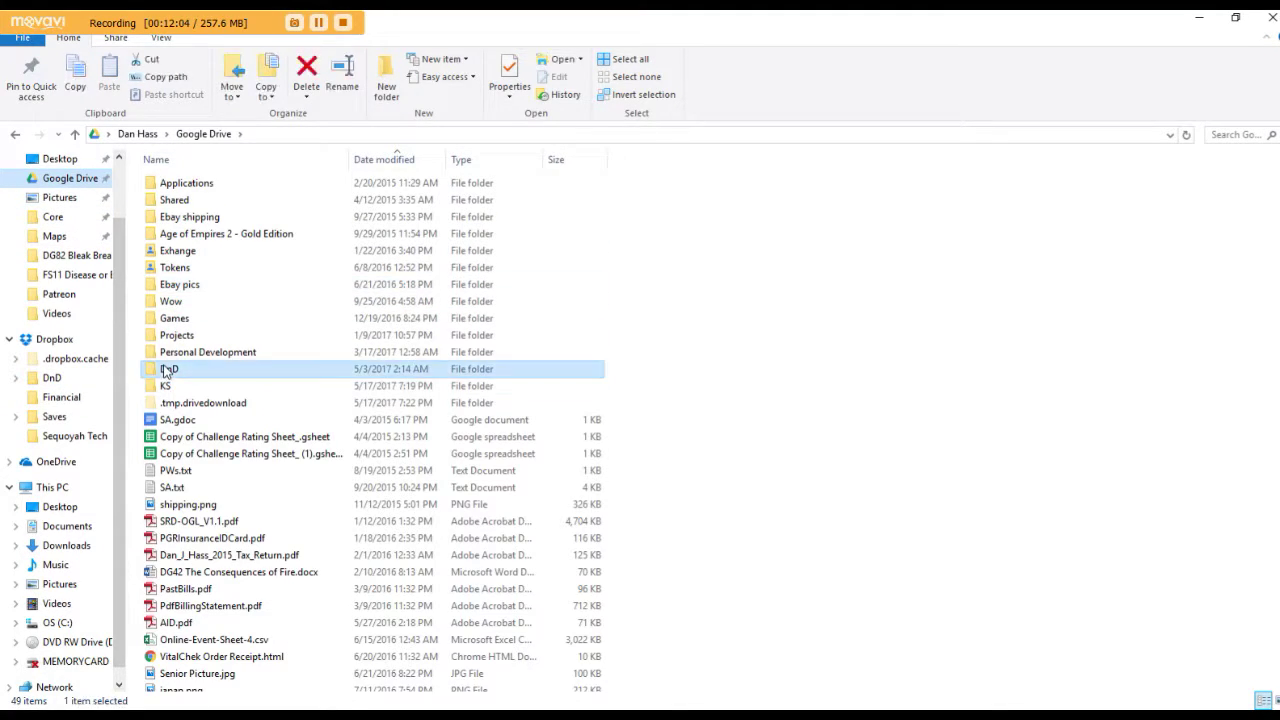
pyautogui.doubleClick(166, 370)
pyautogui.scroll(-2, 168, 375)
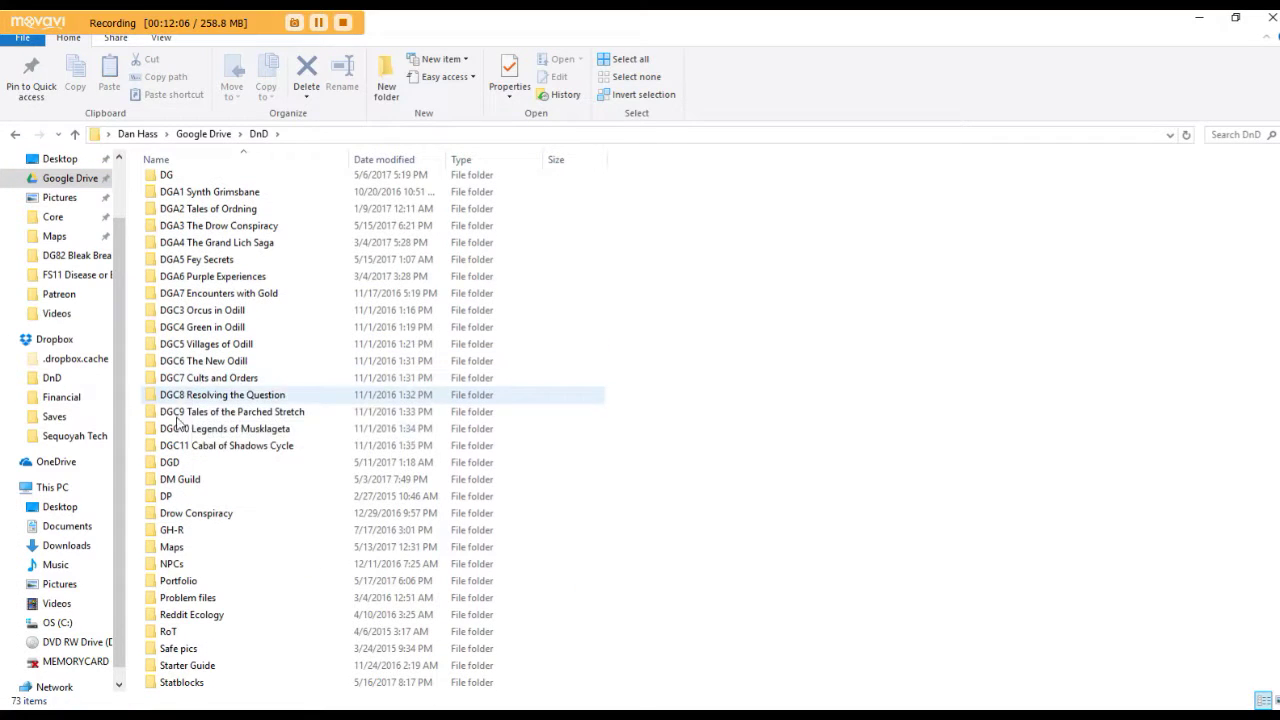
pyautogui.doubleClick(176, 479)
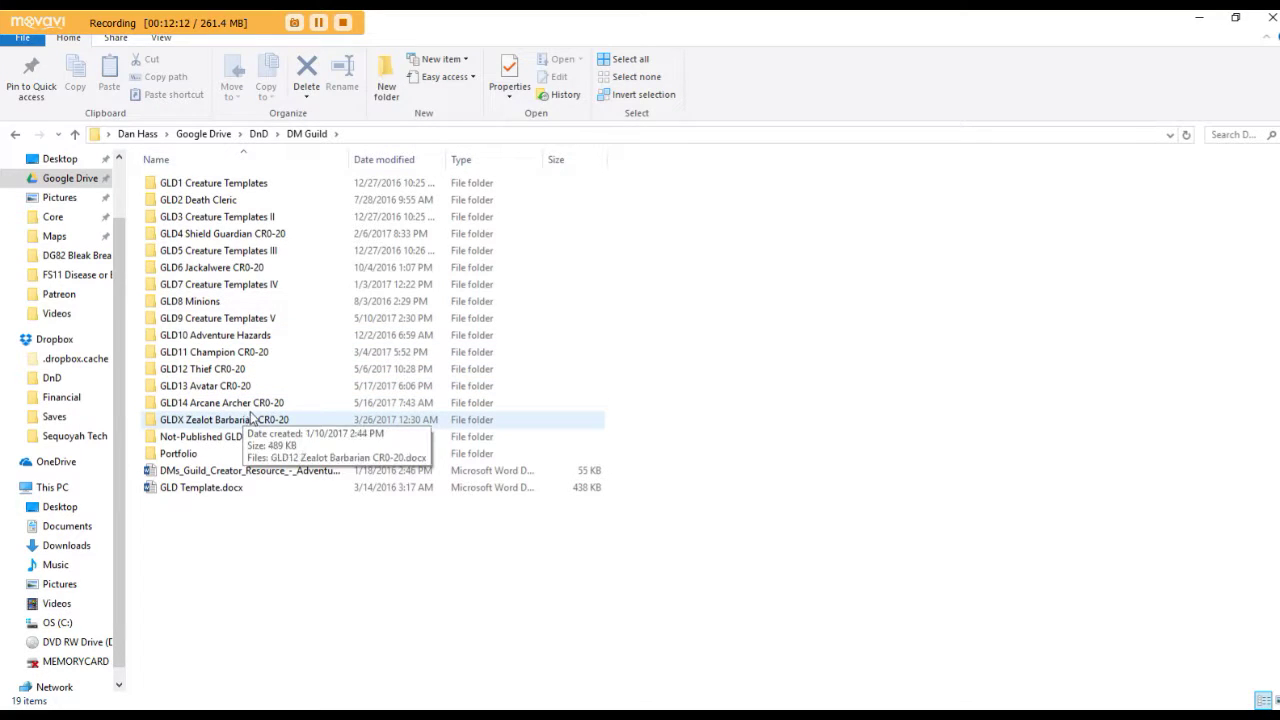
pyautogui.click(1245, 18)
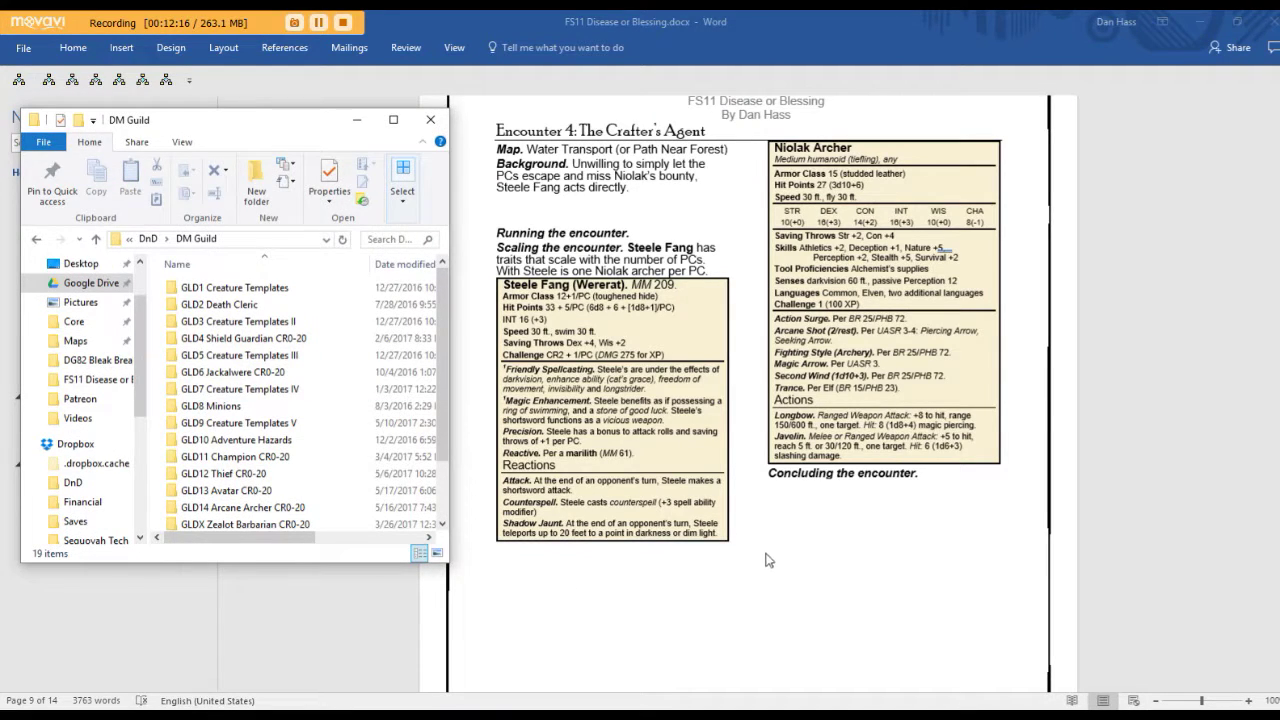
# Step: Return to the FS11 Disease or Blessing document in Word and go to Encounter 1: Chaos Roaming
pyautogui.click(767, 554)
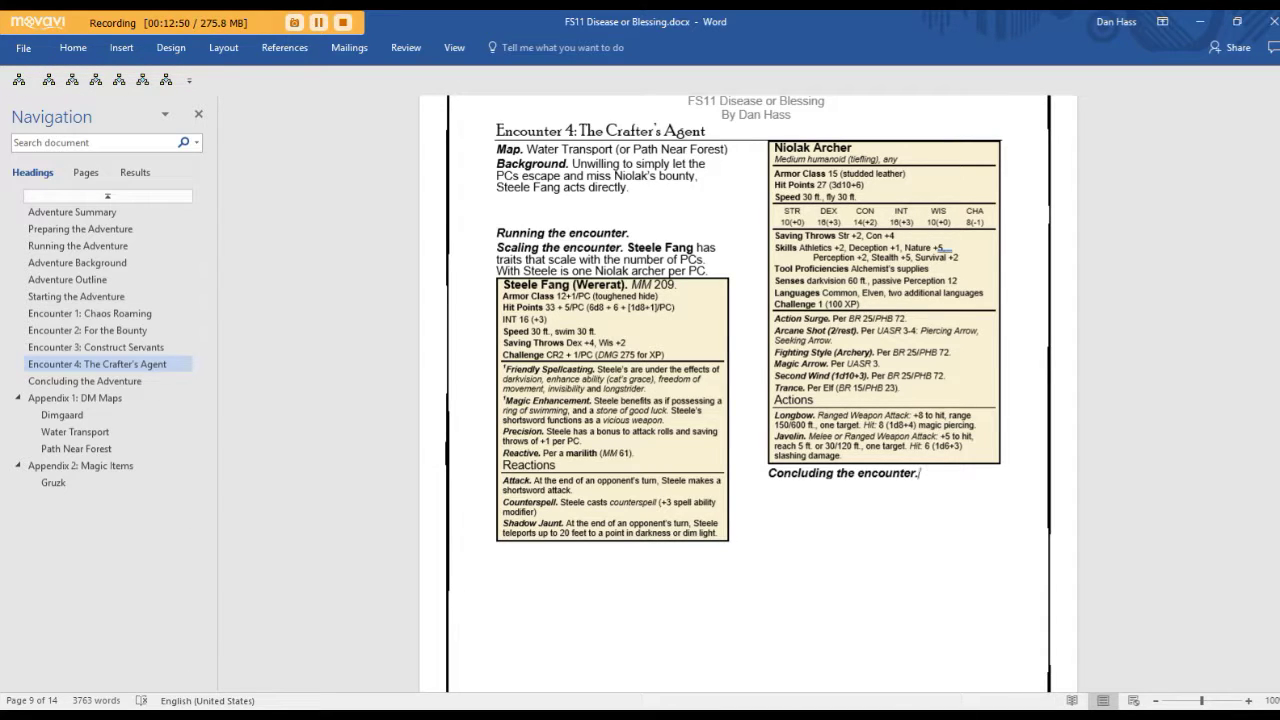
pyautogui.moveTo(193, 715)
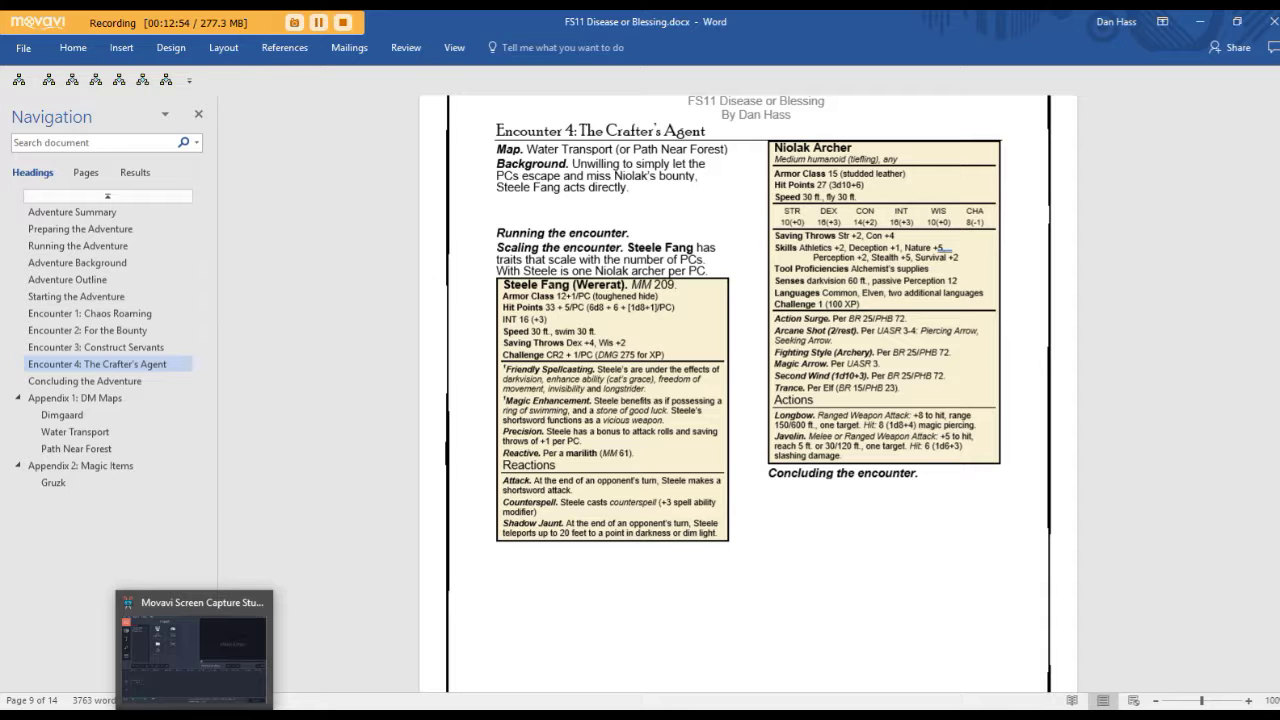
pyautogui.click(89, 313)
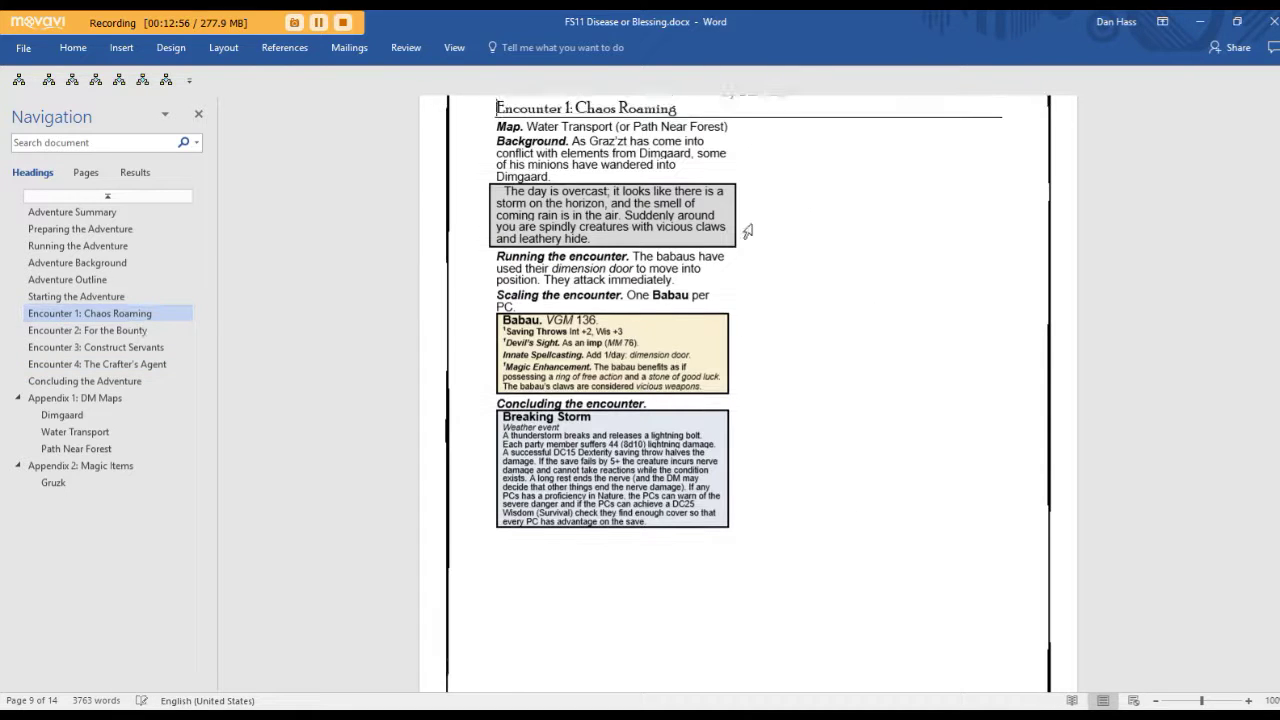